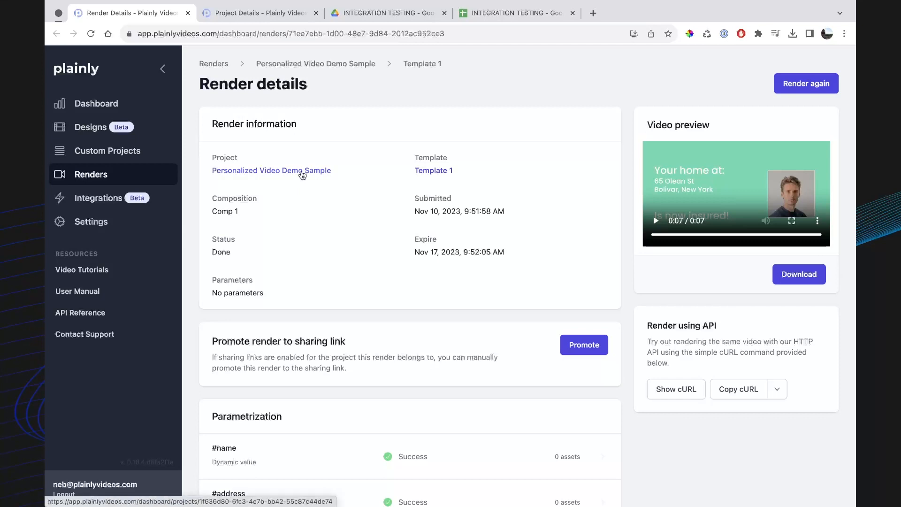
- Open the Personalized Video Demo Sample project and look over its information, templates and integrations sections
click(303, 172)
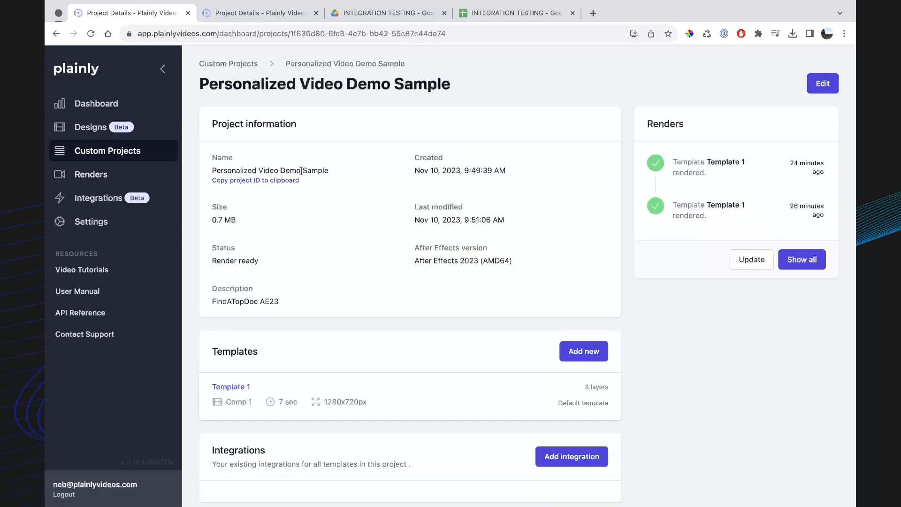
scroll(301, 170, down, 4)
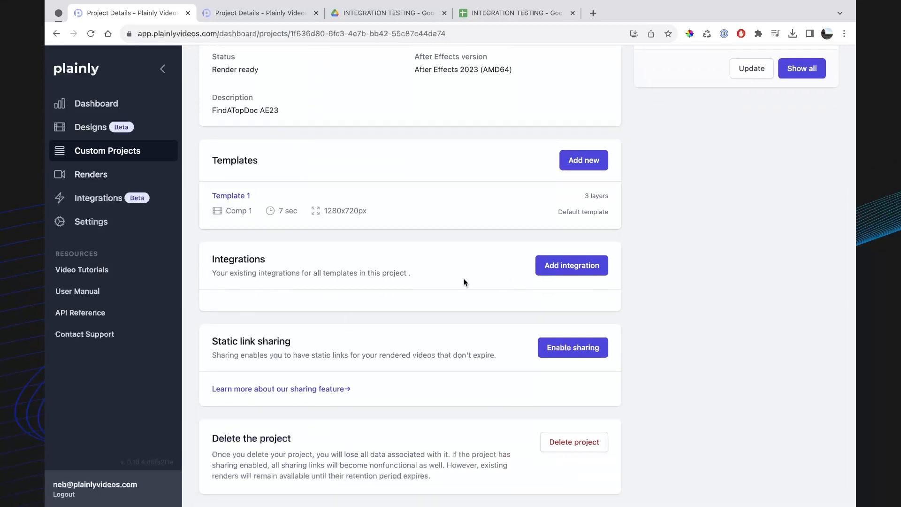
scroll(464, 282, up, 4)
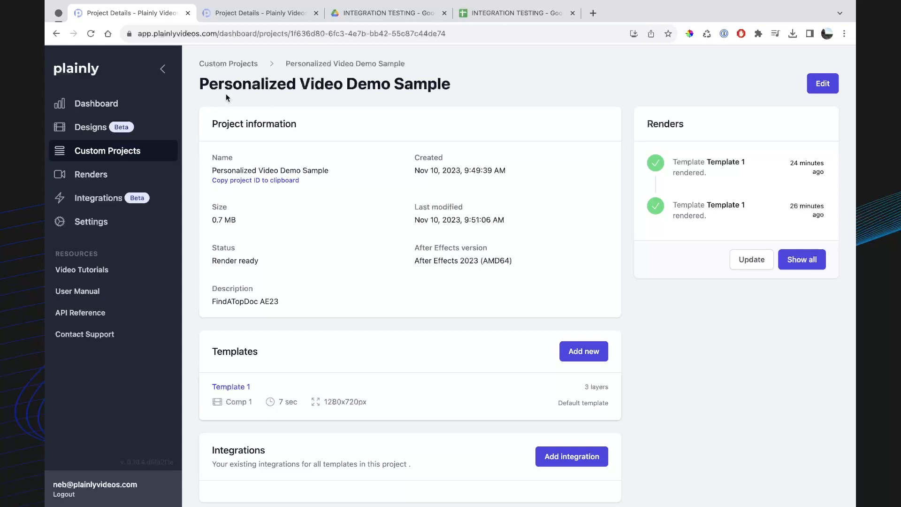
scroll(295, 244, down, 2)
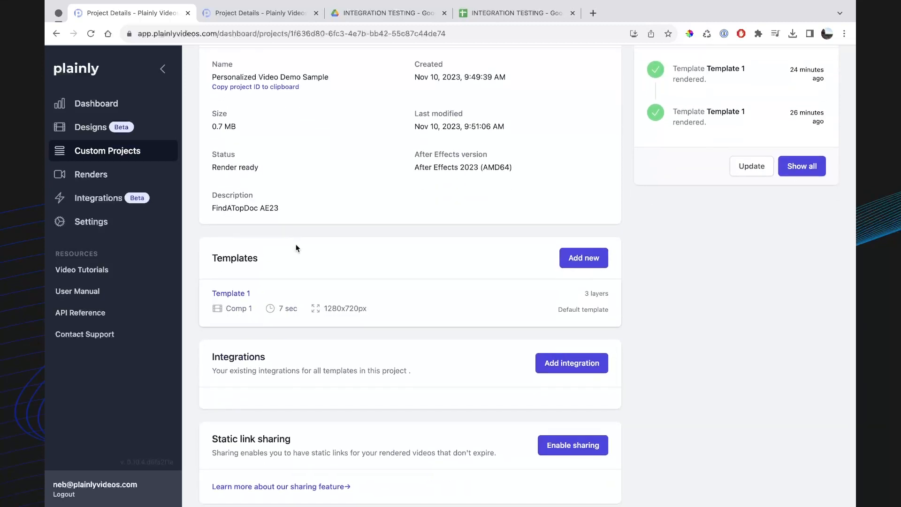
scroll(296, 247, down, 1)
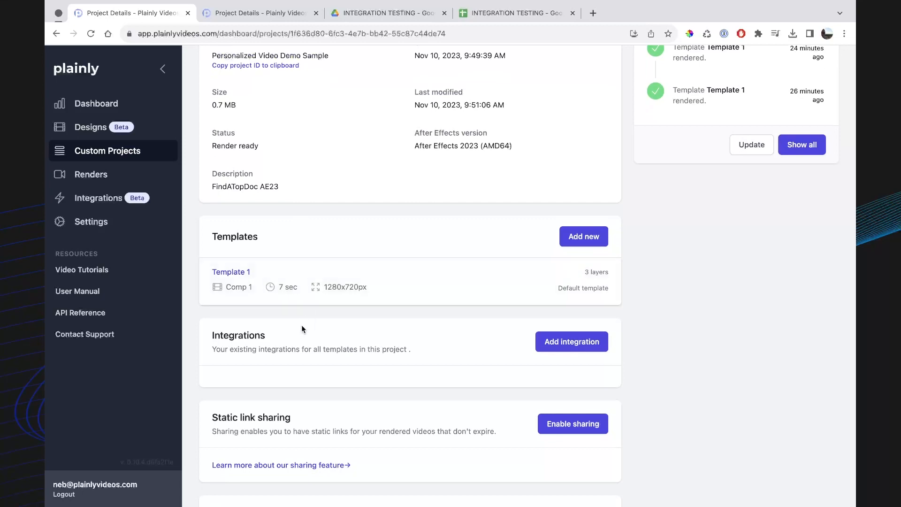
scroll(254, 271, up, 2)
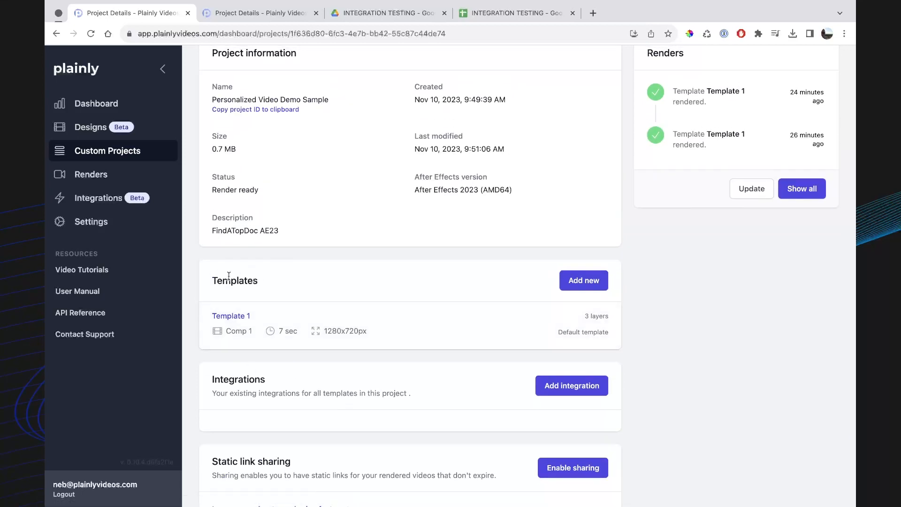
- Open Template 1 of the project and begin adding an integration for this template only
click(306, 329)
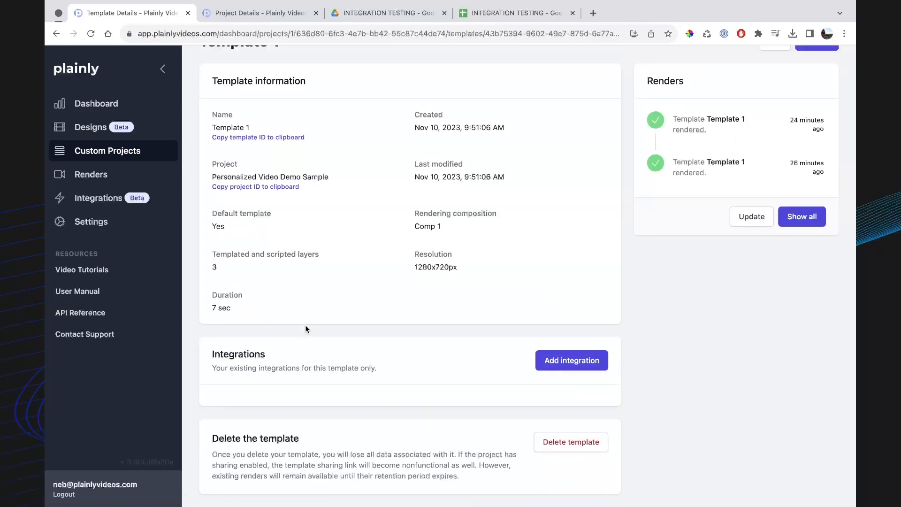
scroll(305, 325, up, 2)
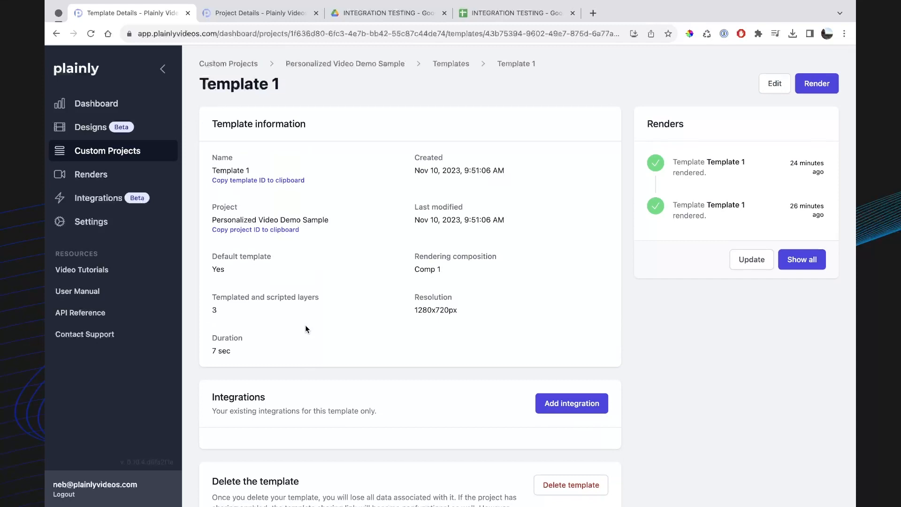
scroll(305, 329, down, 2)
drag(379, 370, 217, 353)
click(429, 348)
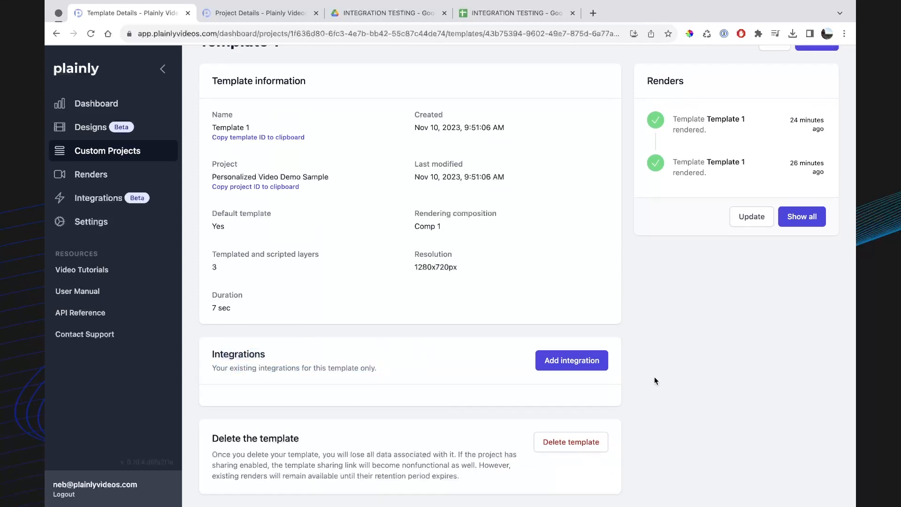
click(580, 369)
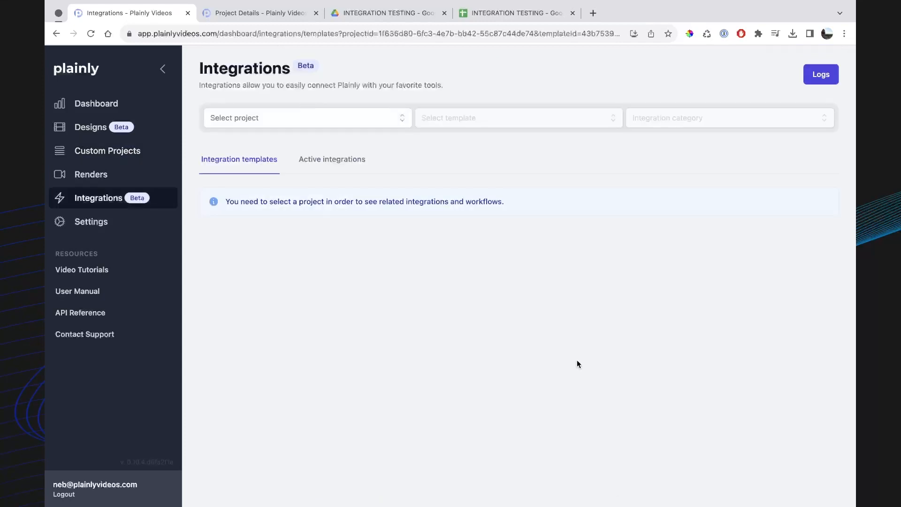
- Open the Upload to Google Drive integration for Template 1 and choose INTEGRATION TESTING as the upload folder
scroll(196, 221, down, 1)
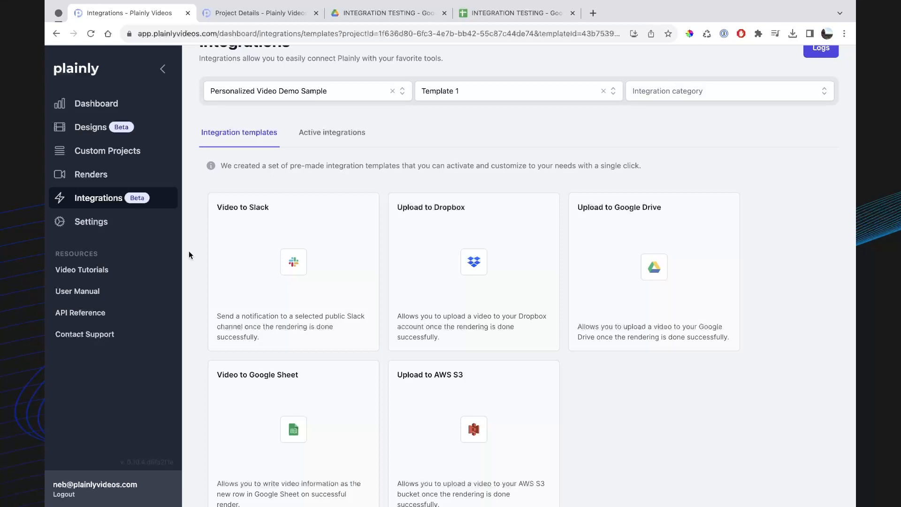
scroll(188, 251, down, 2)
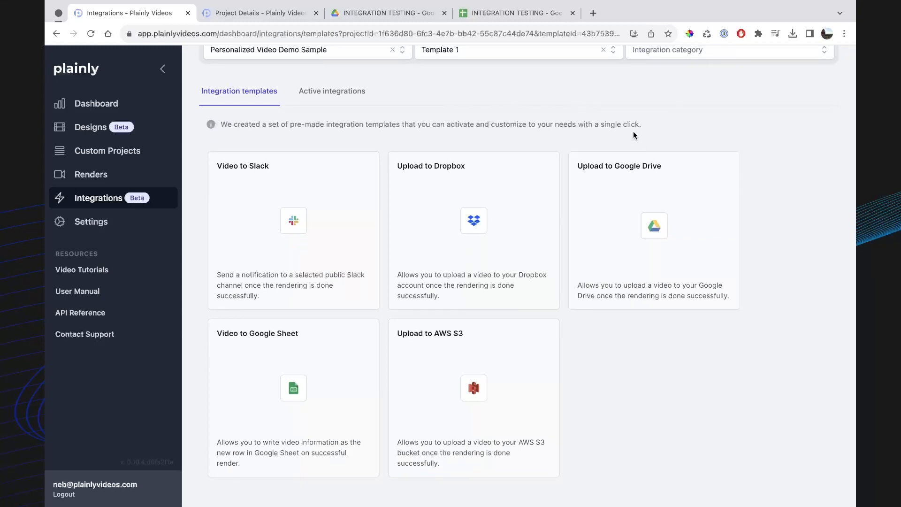
click(641, 208)
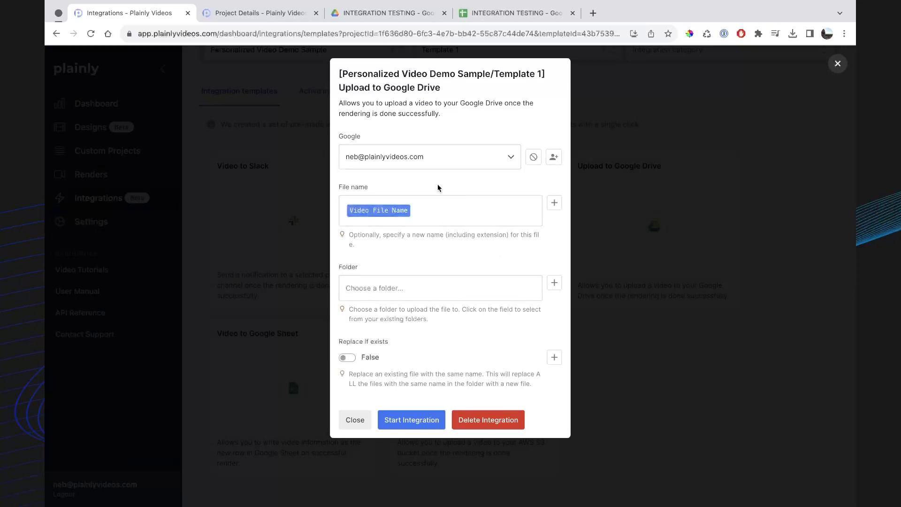
drag(363, 188, 345, 188)
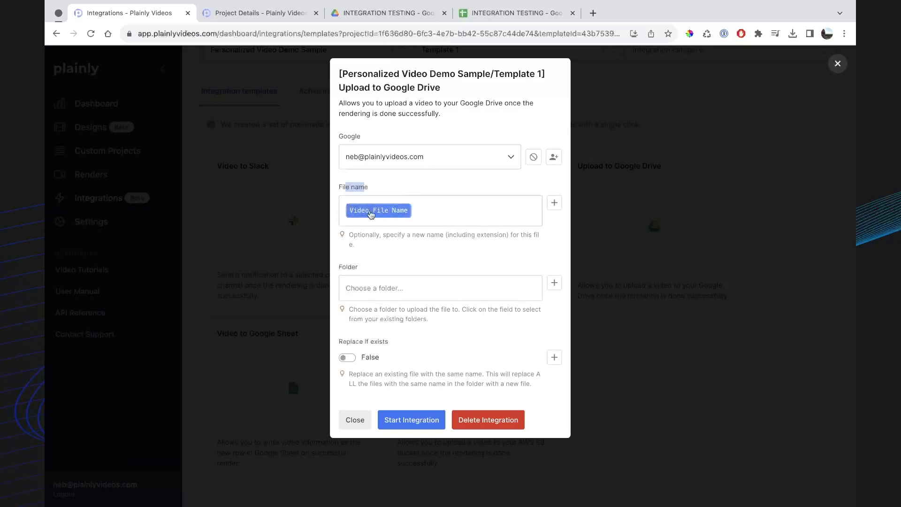
click(374, 288)
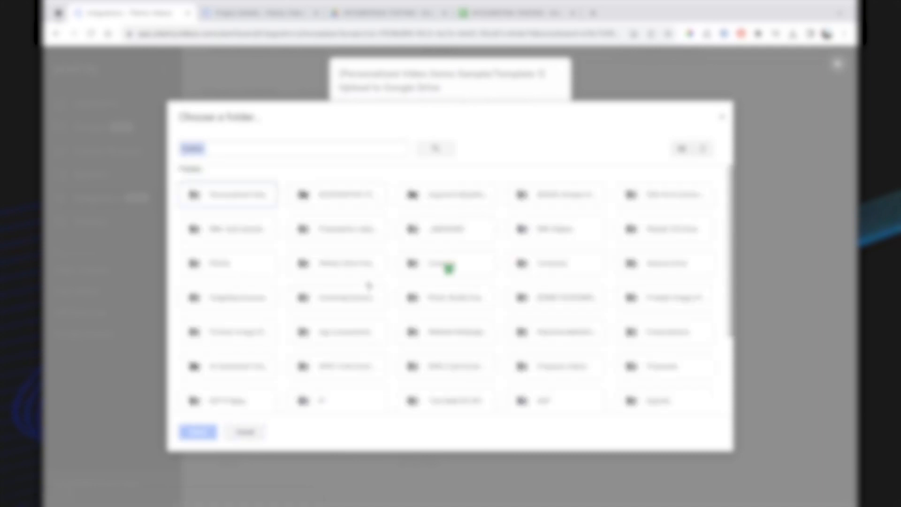
click(324, 188)
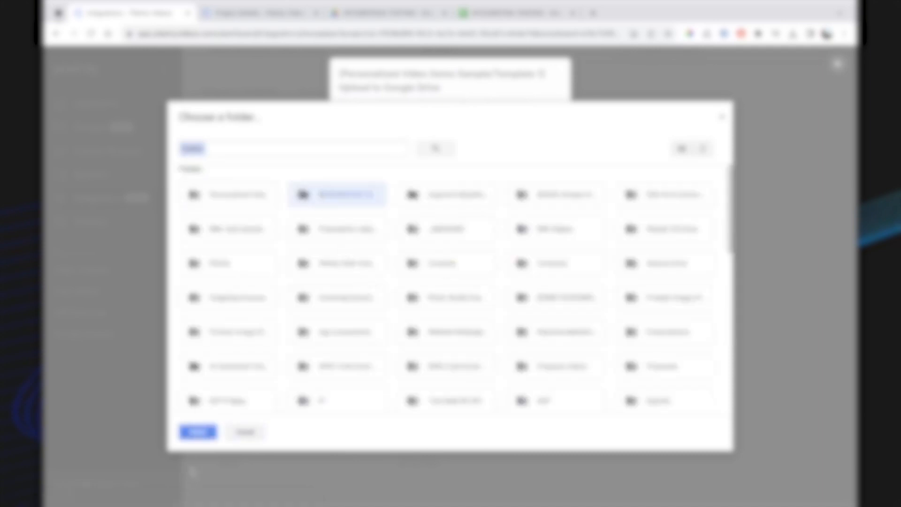
click(197, 432)
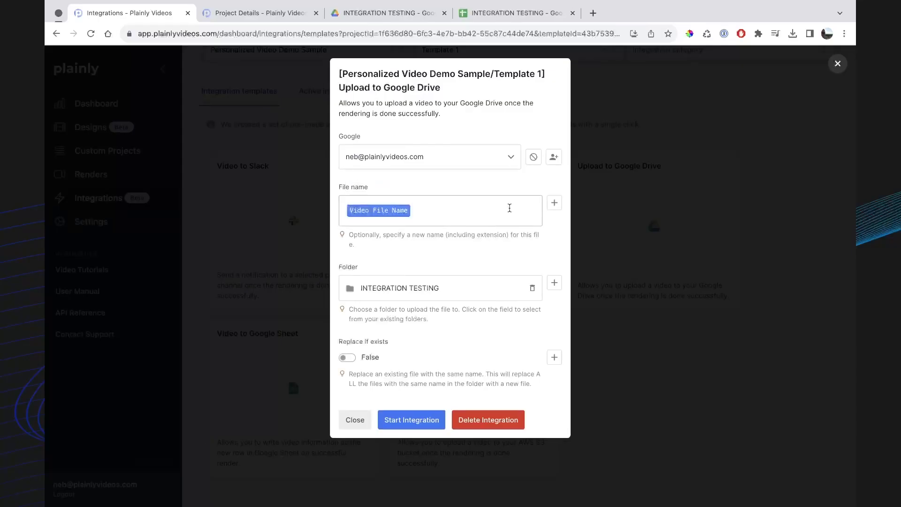
- Replace the upload's file name with the Integrations Passthrough variable followed by .mp4
click(556, 209)
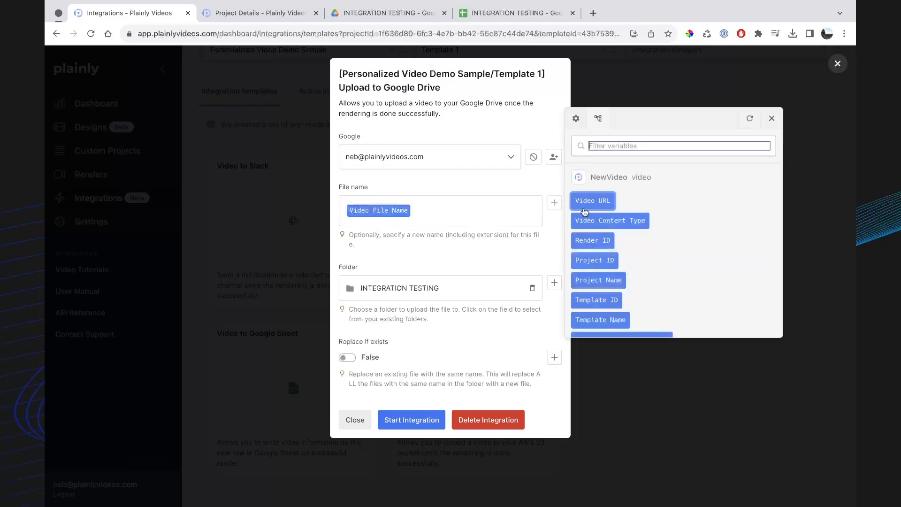
scroll(586, 235, down, 2)
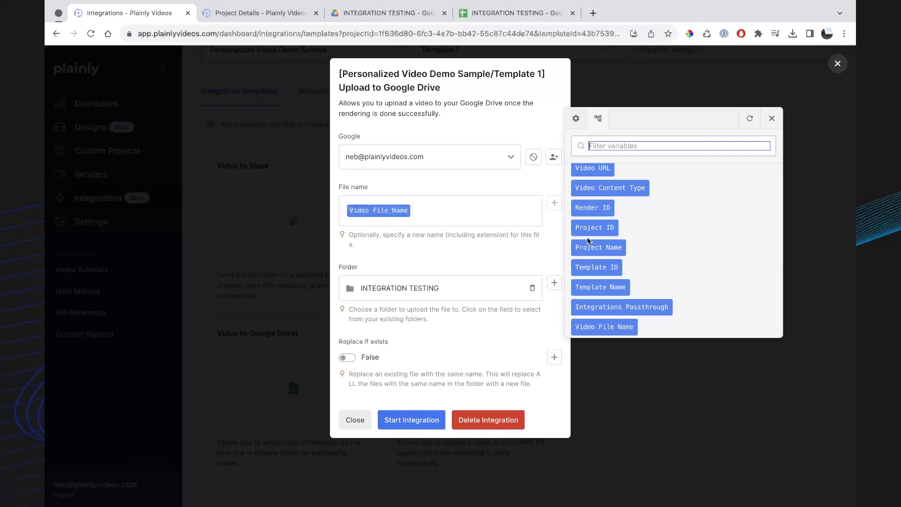
scroll(594, 254, down, 1)
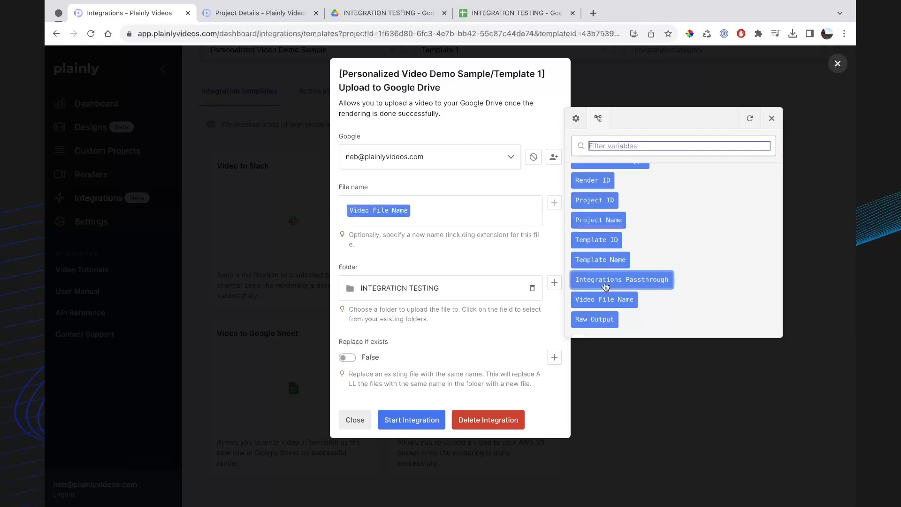
click(425, 209)
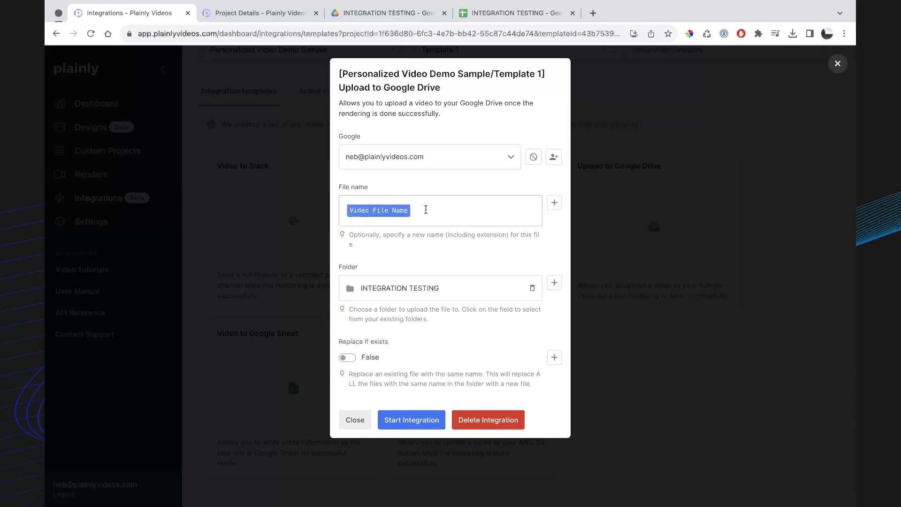
key(BackSpace)
click(557, 204)
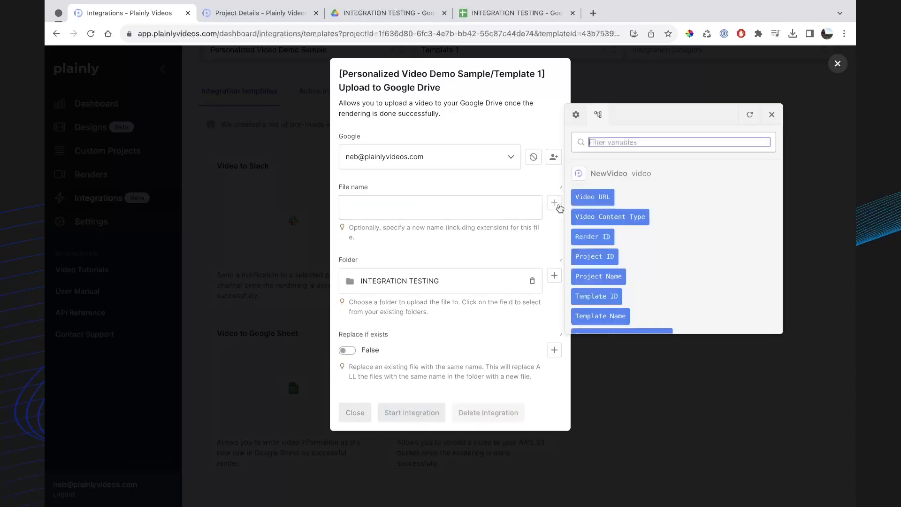
scroll(610, 253, down, 2)
click(623, 243)
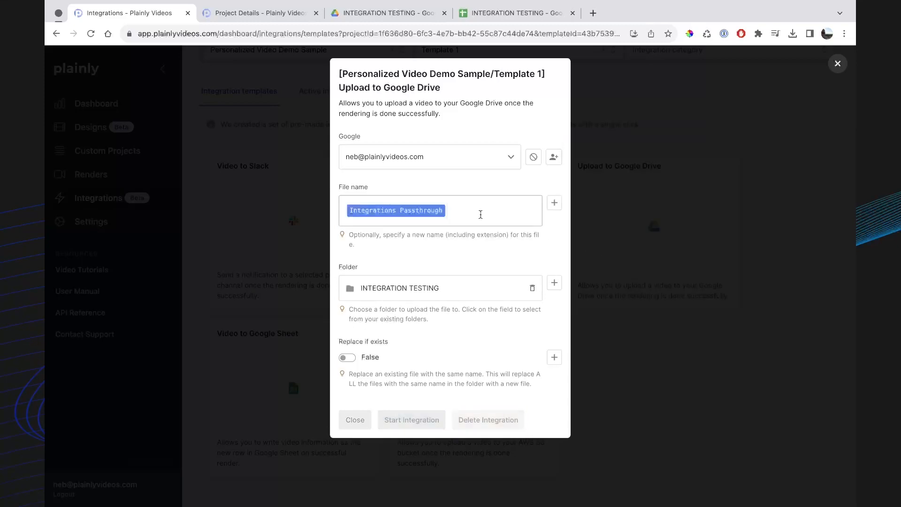
text(.mp4)
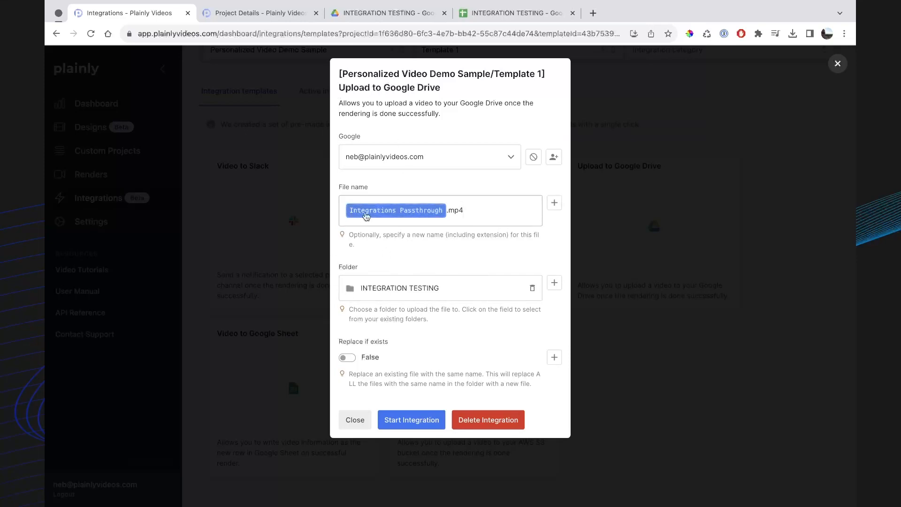
- Set the file name back to the Video File Name variable and start the Google Drive integration
drag(369, 213, 464, 211)
key(BackSpace)
click(554, 202)
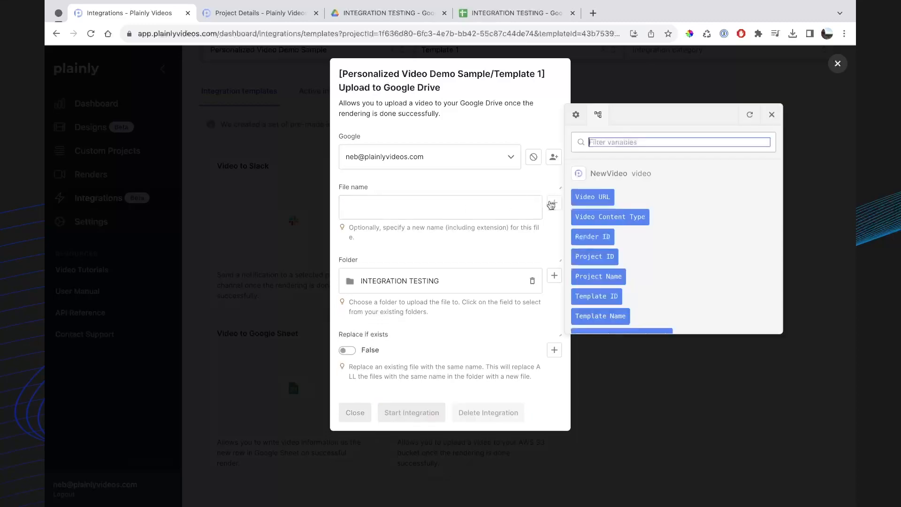
scroll(595, 306, down, 3)
click(595, 300)
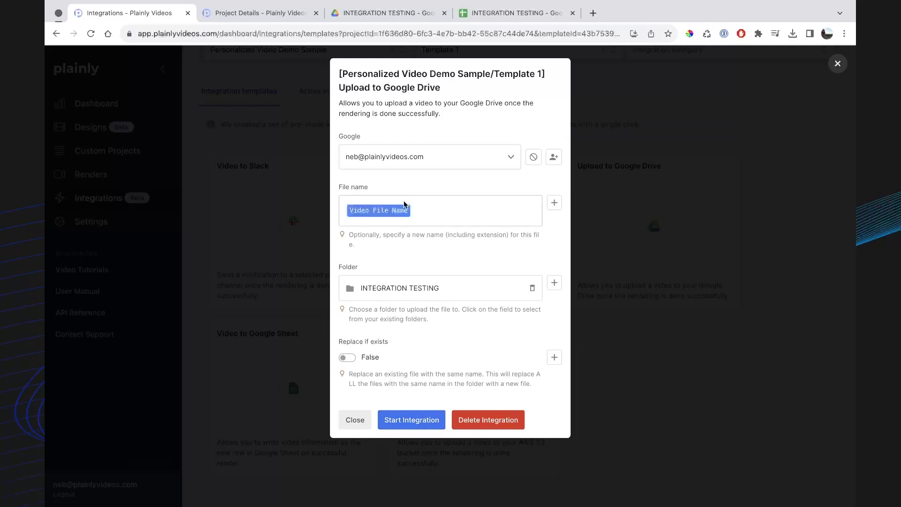
click(413, 421)
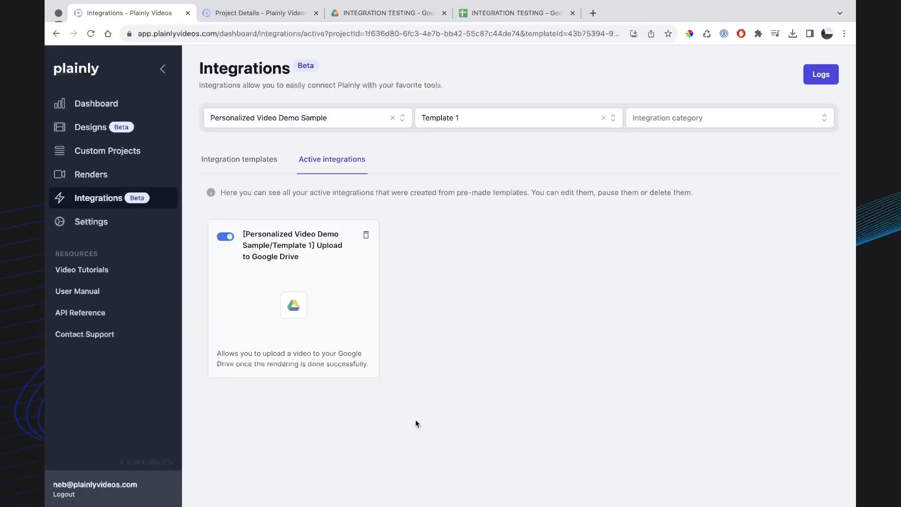
- Open the Video to Google Sheet integration template and select the INTEGRATION TESTING spreadsheet with worksheet Sheet1
click(255, 160)
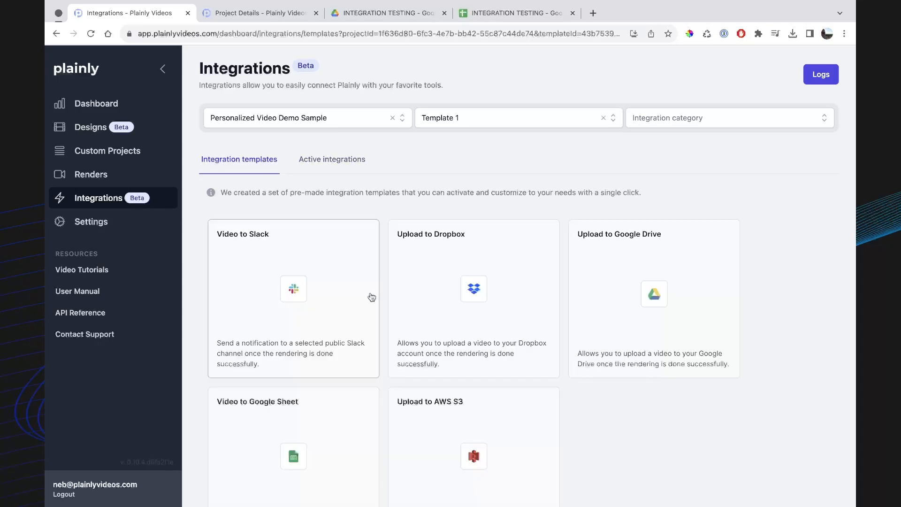
scroll(371, 297, down, 2)
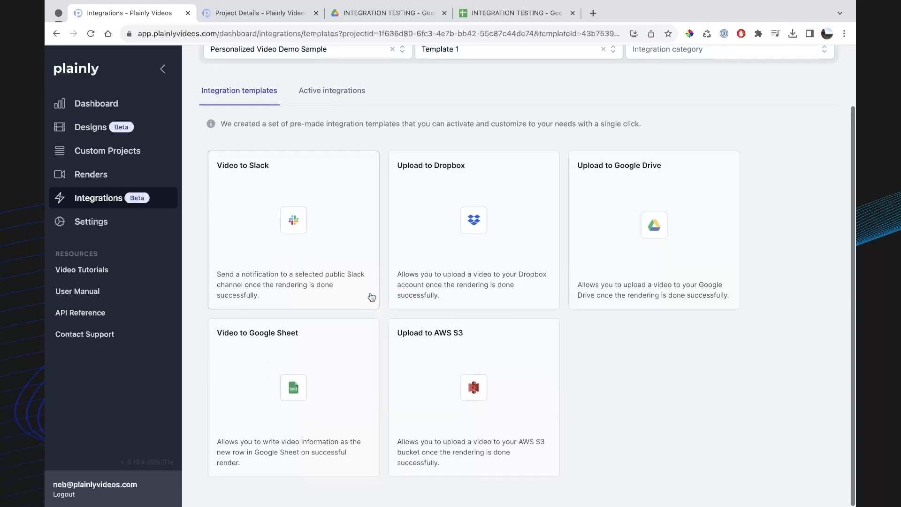
click(284, 360)
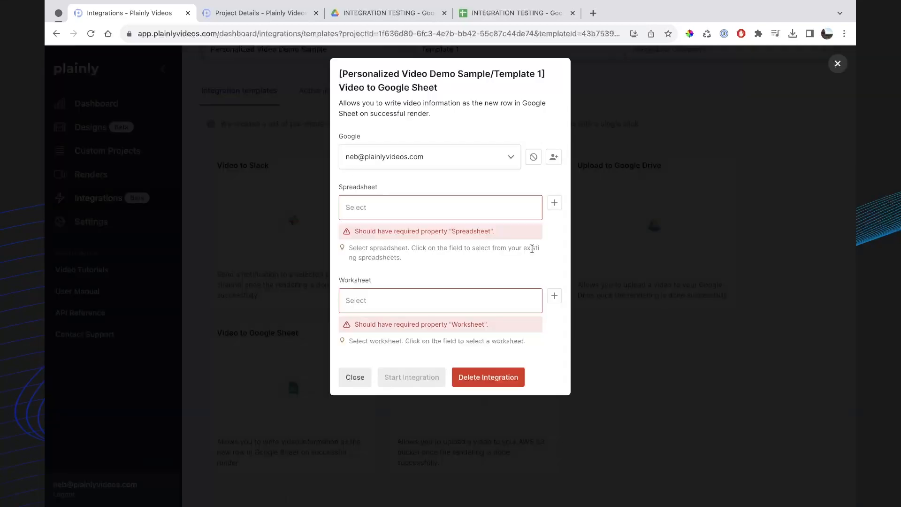
click(371, 210)
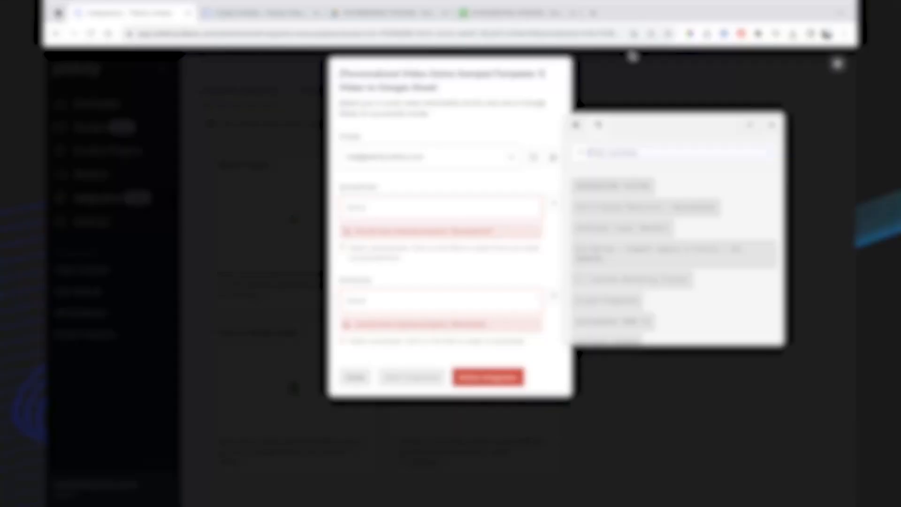
click(651, 184)
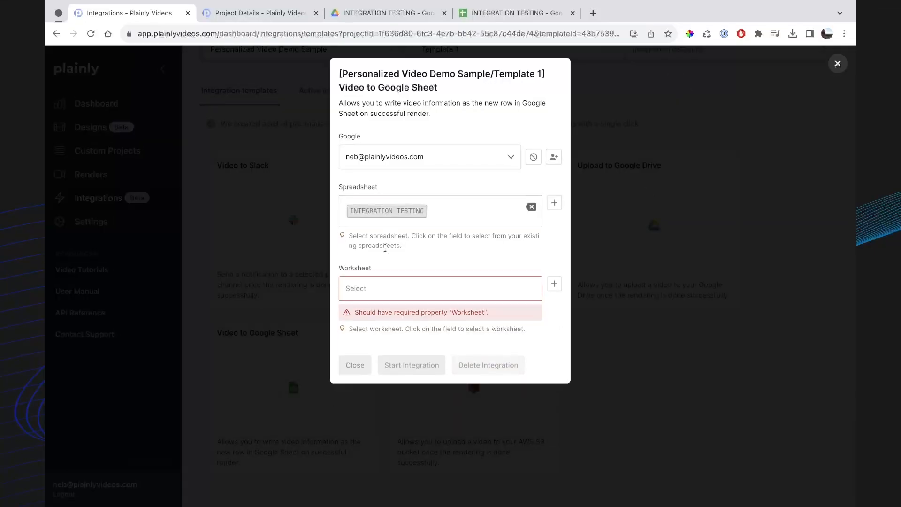
click(372, 290)
click(364, 255)
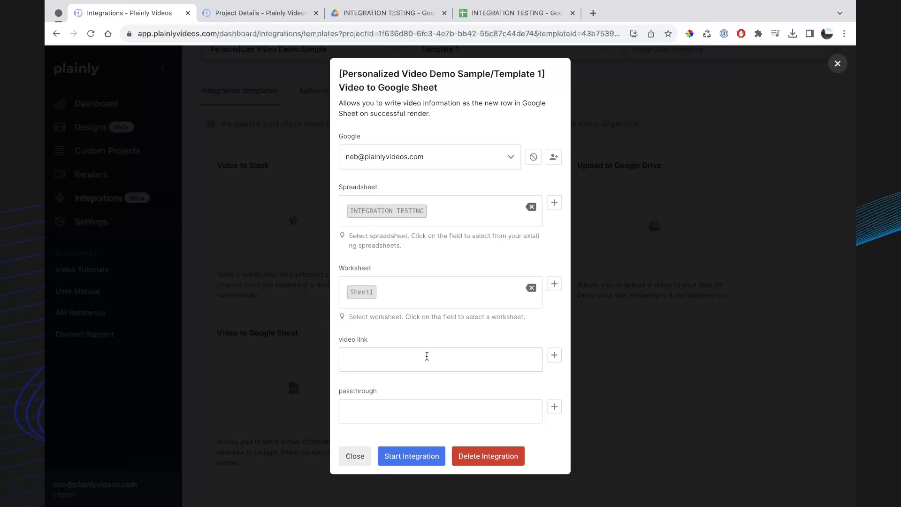
- Map video link to the Video URL variable and passthrough to Render ID, and start the Google Sheet integration
click(381, 357)
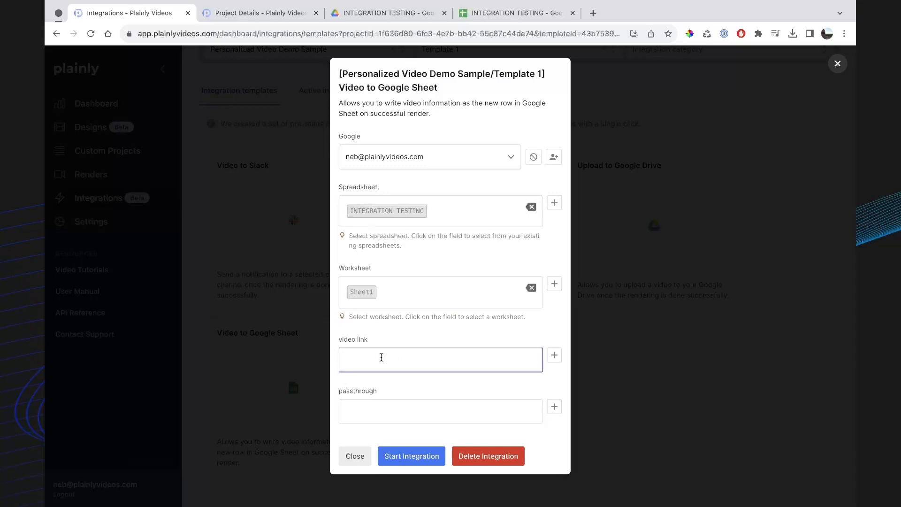
click(556, 357)
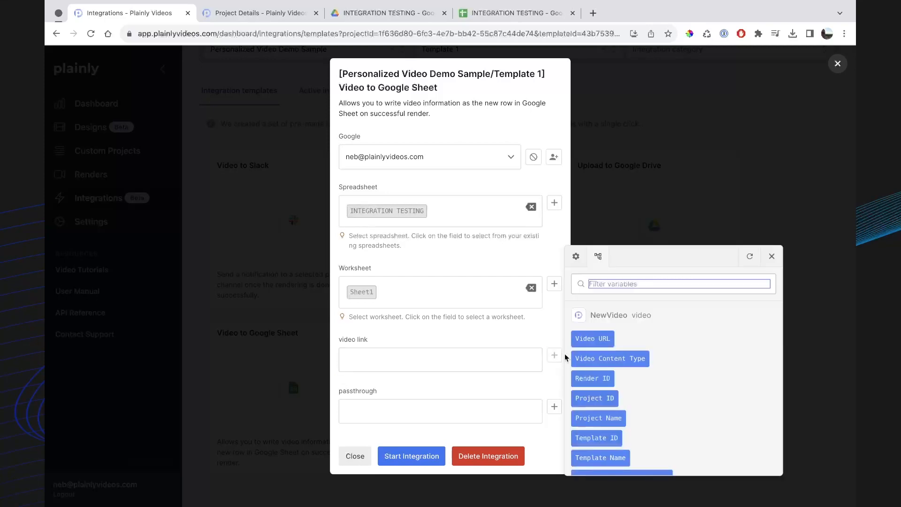
click(587, 337)
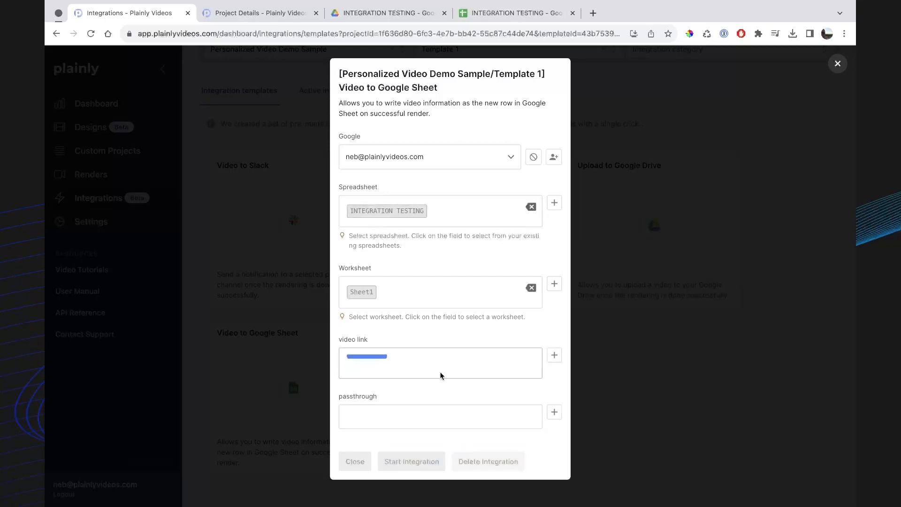
click(437, 406)
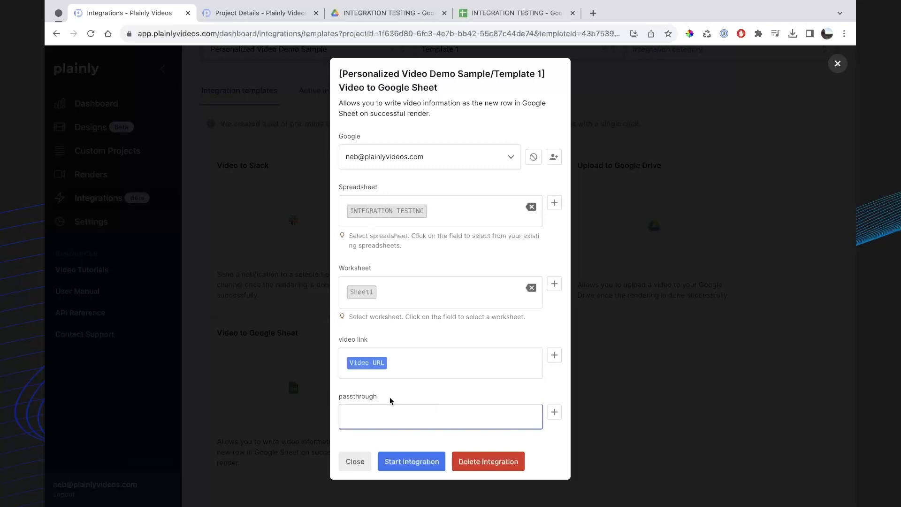
click(554, 412)
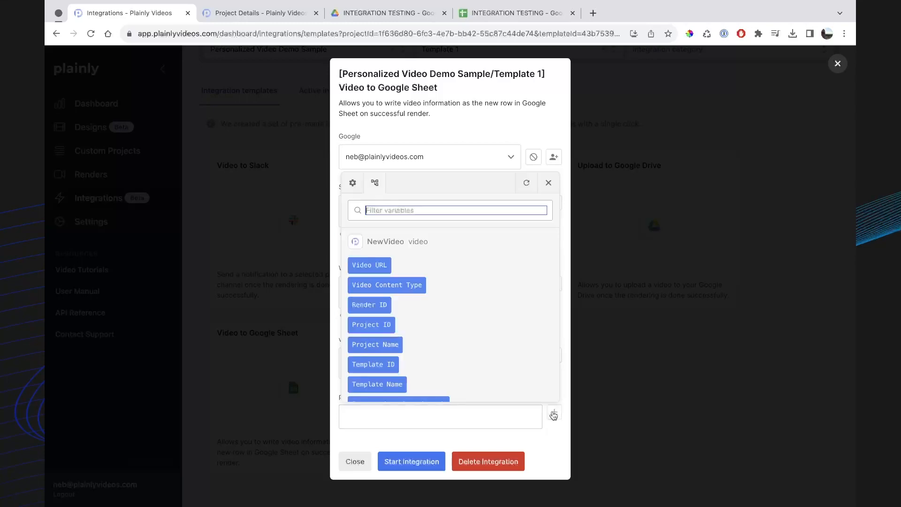
click(352, 306)
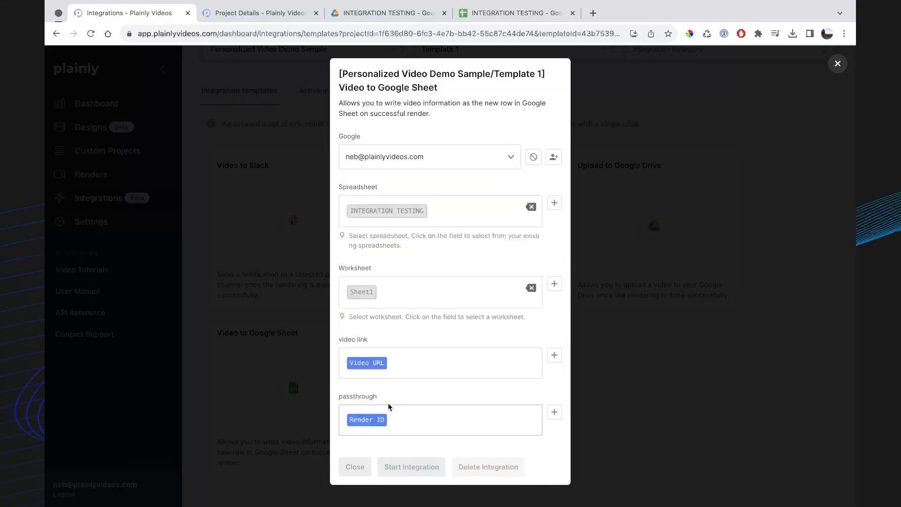
click(417, 467)
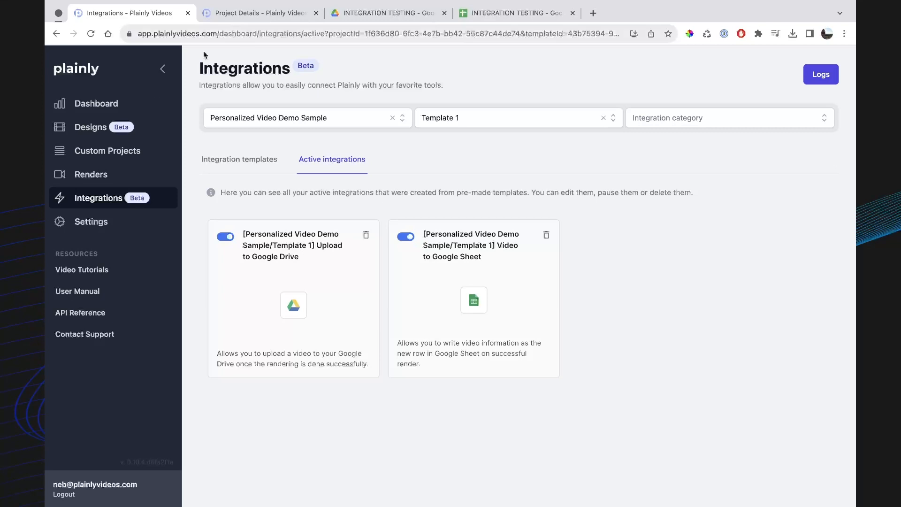
- Open Template 1 of the Personalized Video Demo Sample project and begin a CSV batch render
click(260, 13)
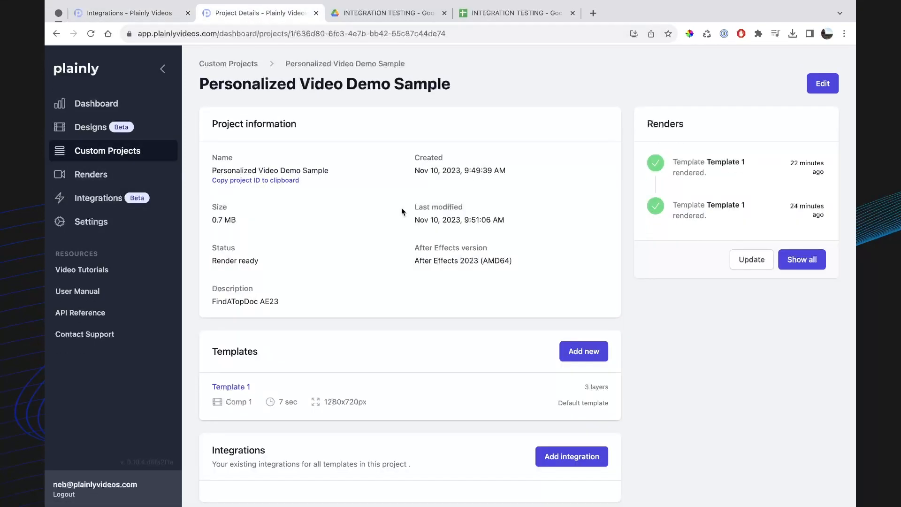
click(270, 403)
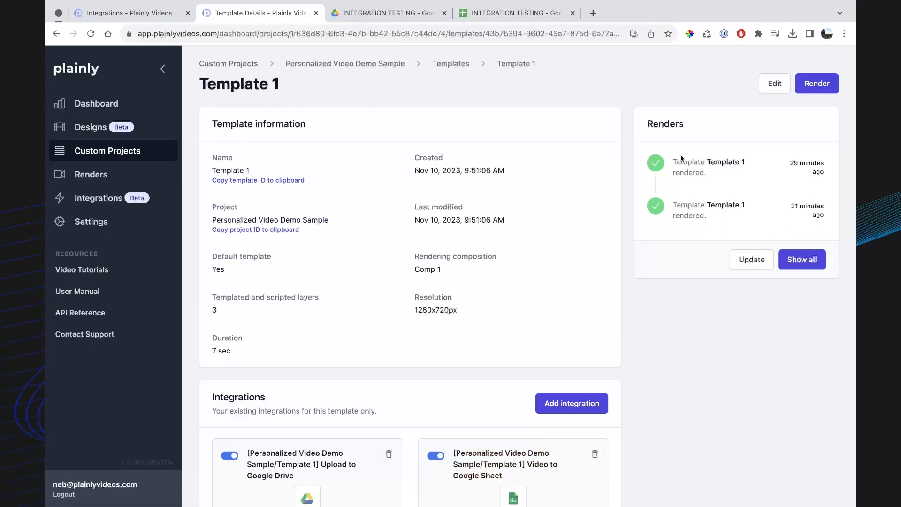
click(823, 84)
click(714, 97)
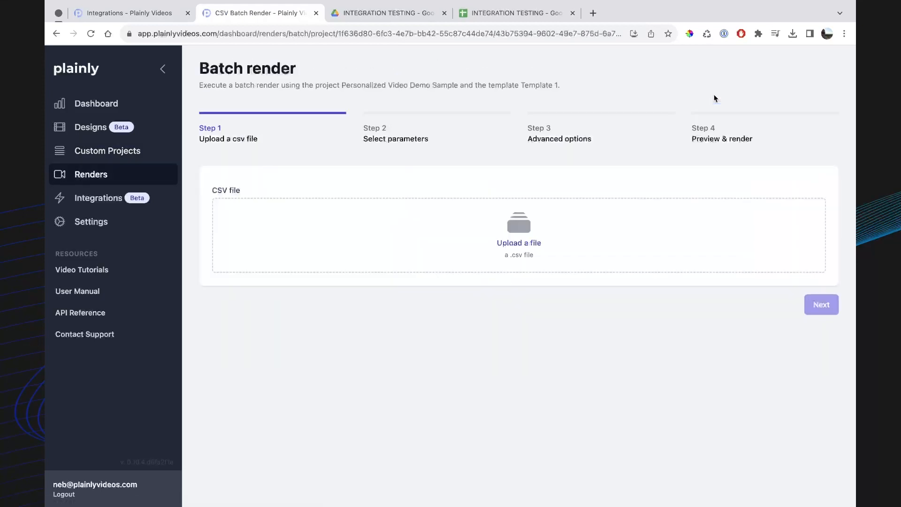
- Upload csv demo NAMES.csv from the Desktop as the batch render's source file
click(528, 252)
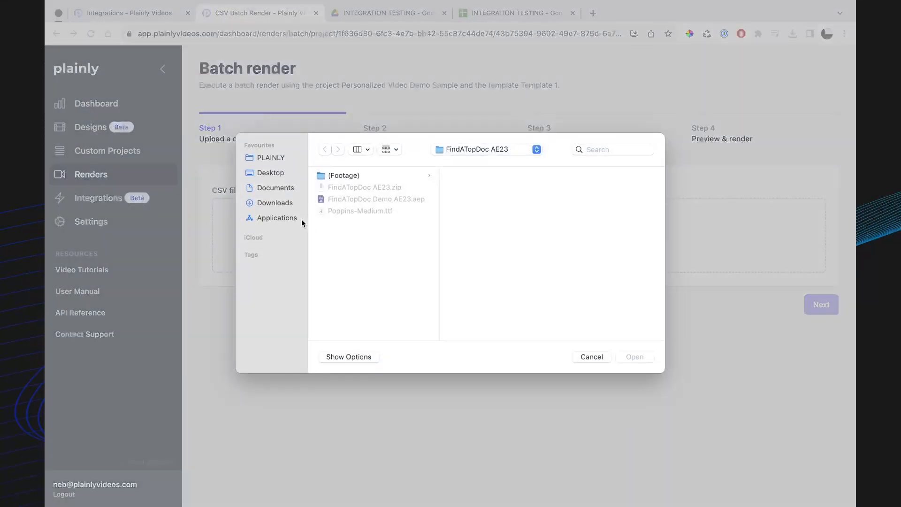
click(297, 219)
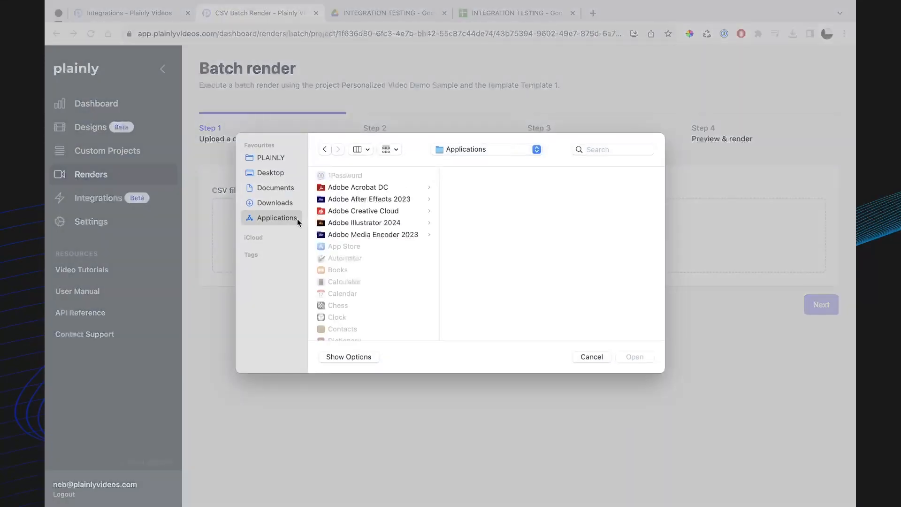
click(275, 172)
double_click(344, 176)
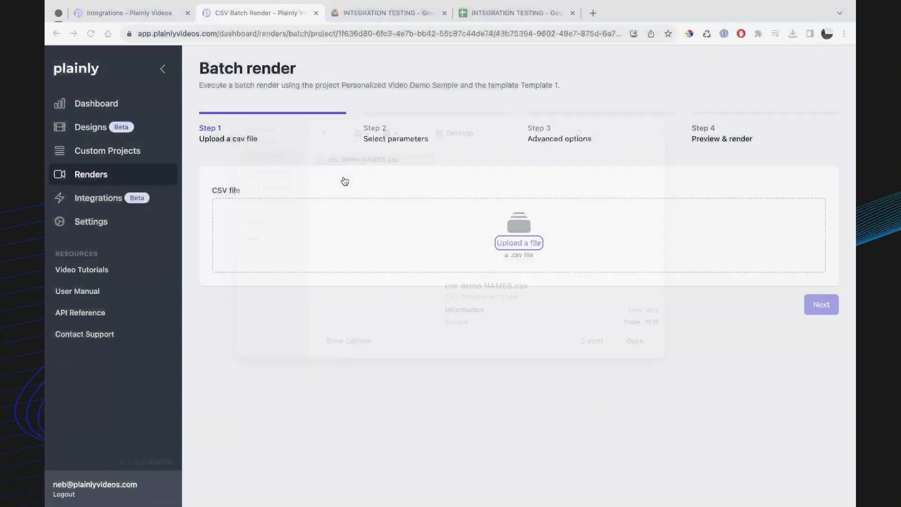
- Limit the batch to a custom selection of rows 1 to 10 and continue to the parameter selection
click(327, 302)
click(326, 344)
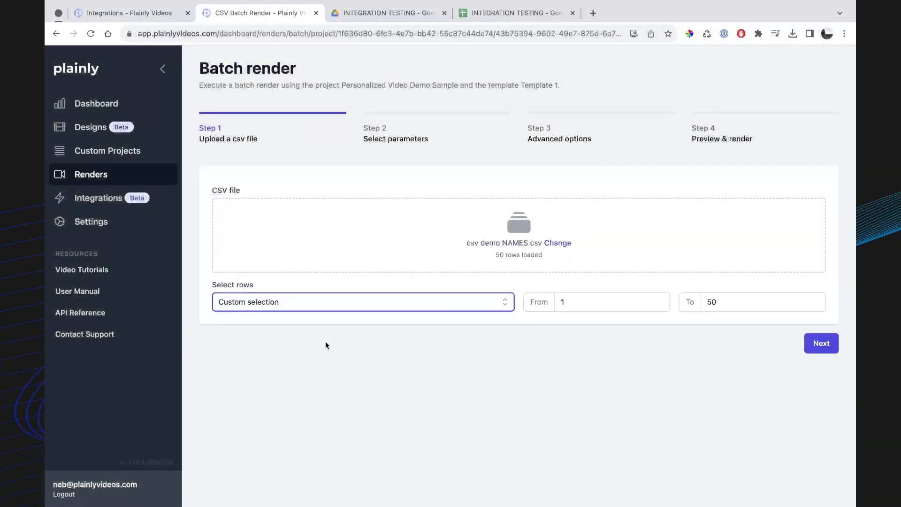
click(606, 303)
drag(718, 303, 672, 304)
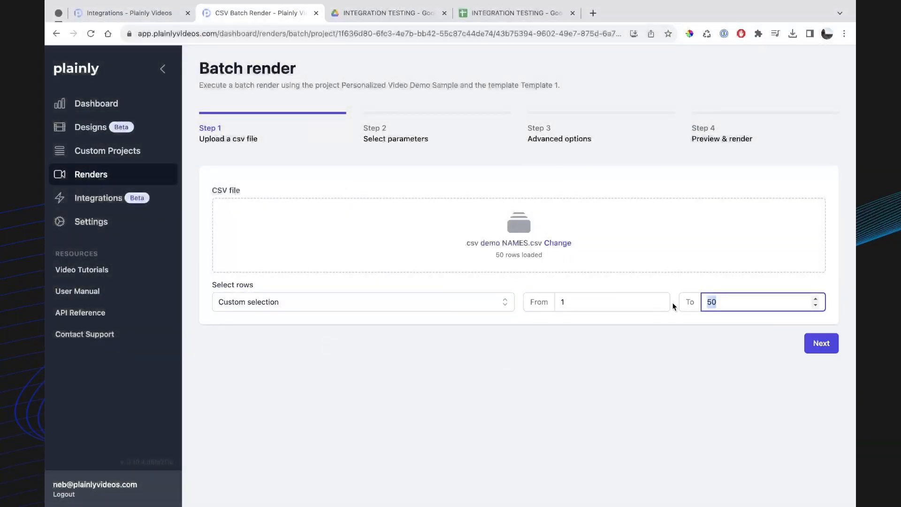
text(10)
click(821, 343)
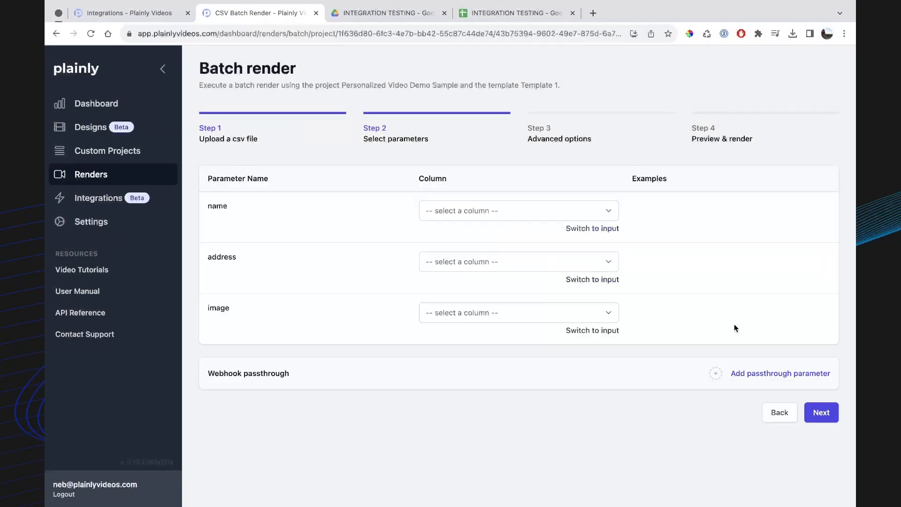
- Map the name, address and image parameters to the Name, Adress and Image columns and continue to the advanced options
click(456, 210)
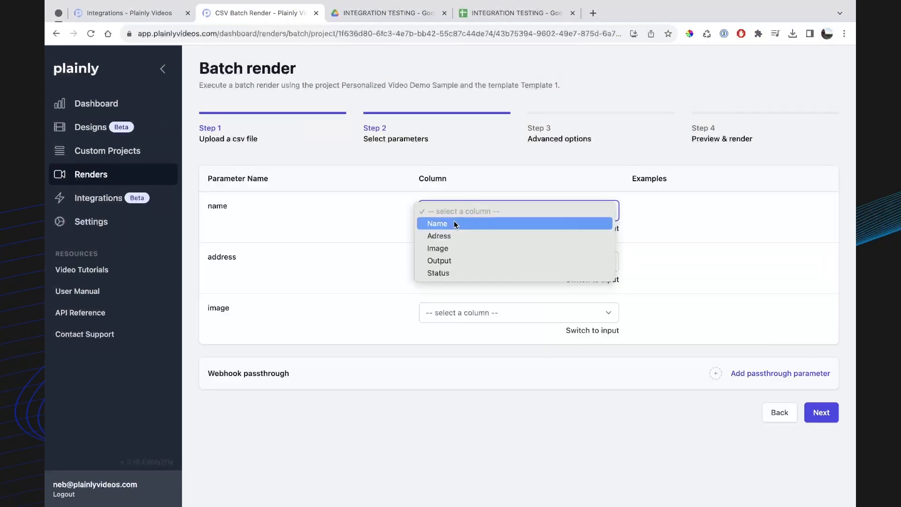
click(454, 221)
click(456, 267)
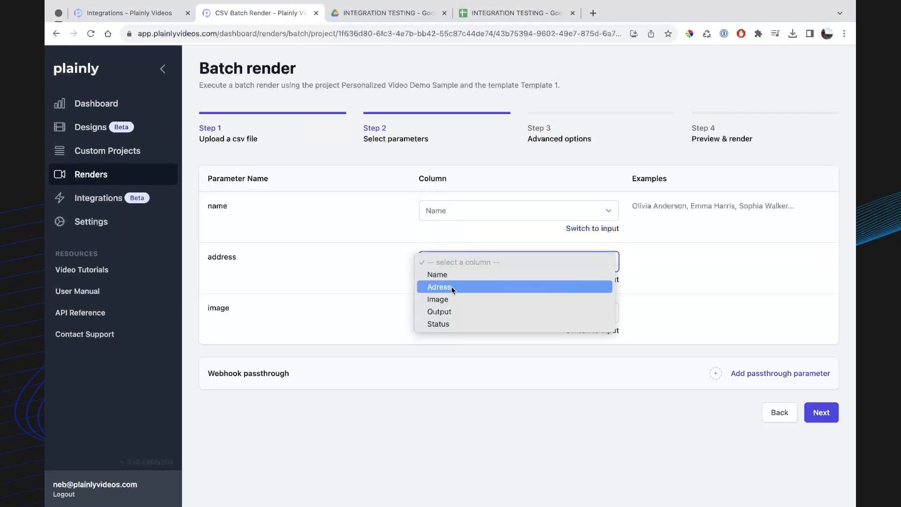
click(450, 287)
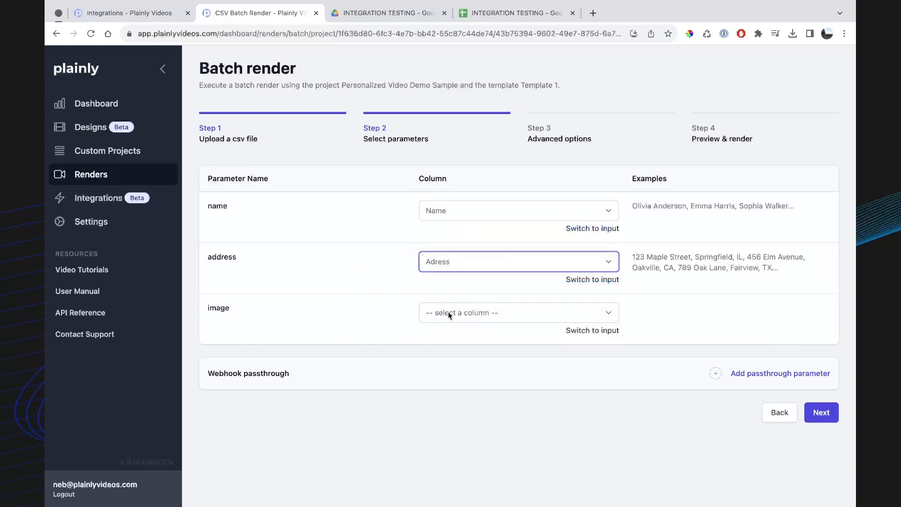
click(449, 312)
click(446, 348)
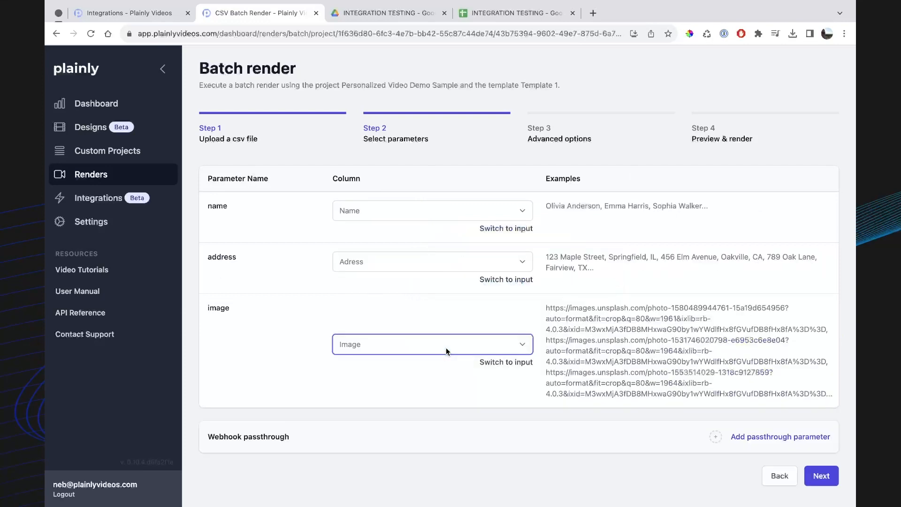
click(813, 476)
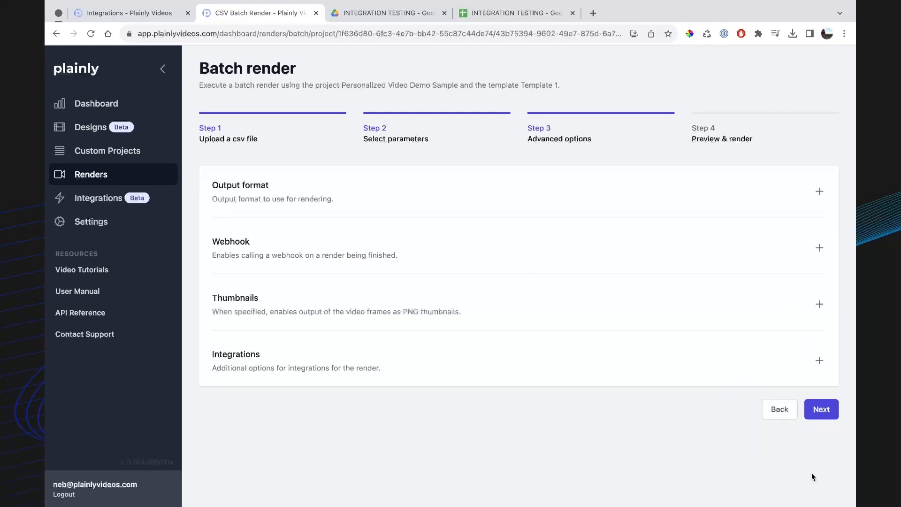
- Keep the default advanced options, render all ten rows and refresh the list of renders
click(820, 416)
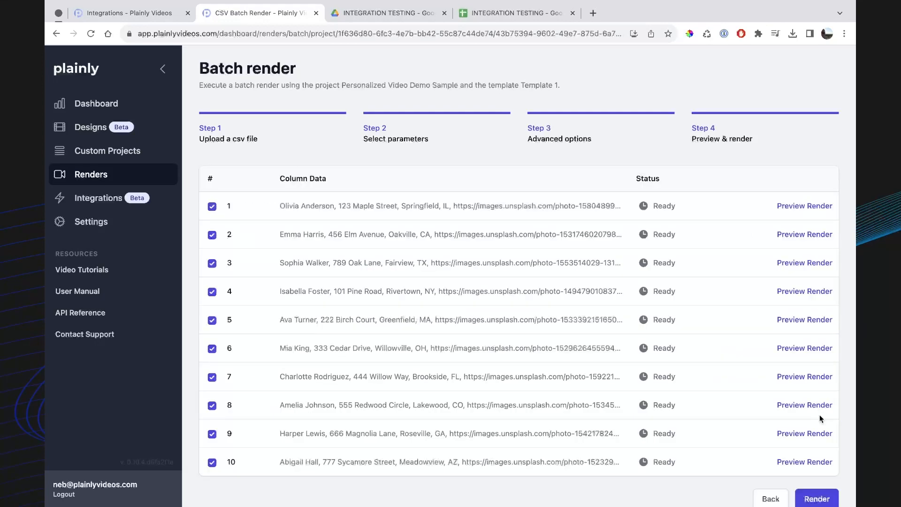
scroll(819, 415, down, 1)
click(828, 486)
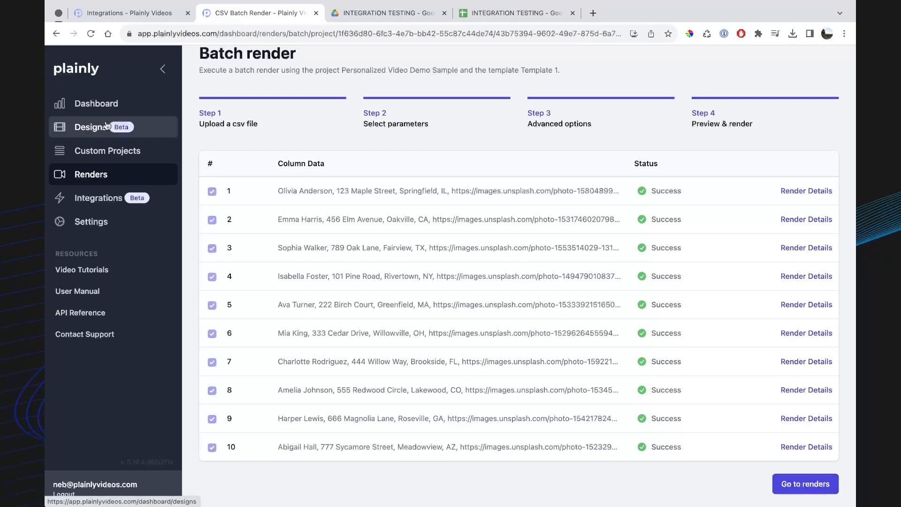
click(105, 176)
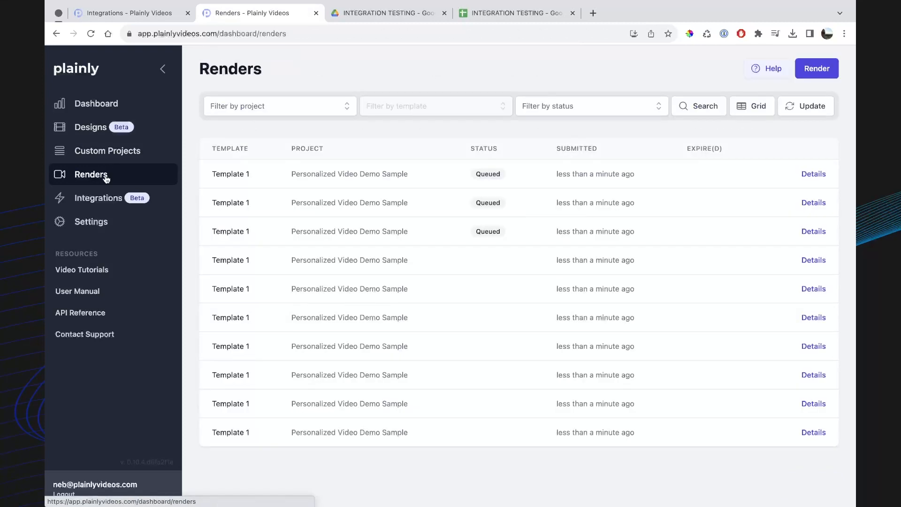
click(811, 111)
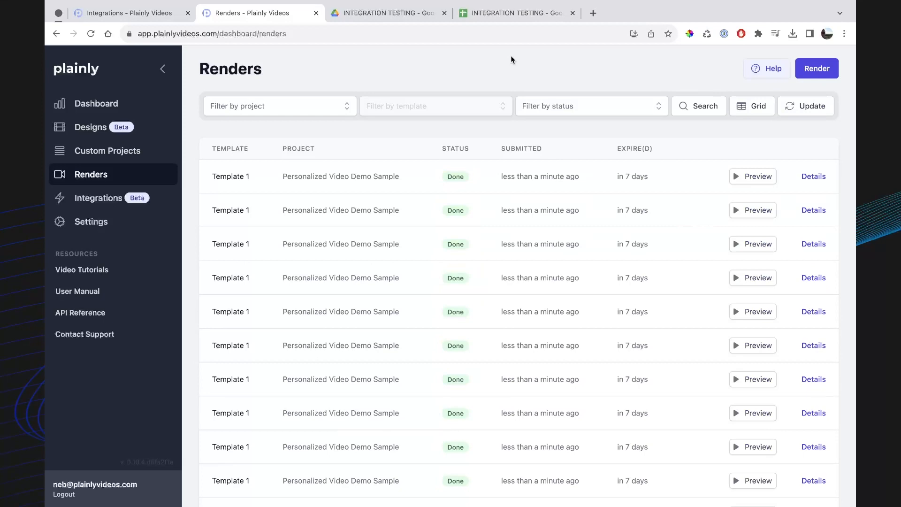
- Switch to the INTEGRATION TESTING folder in Google Drive and preview the first uploaded video
click(394, 17)
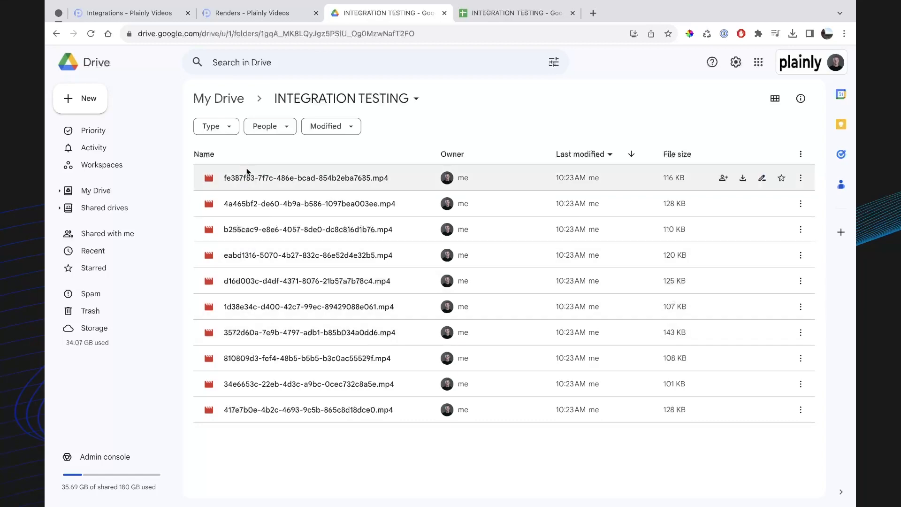
double_click(254, 183)
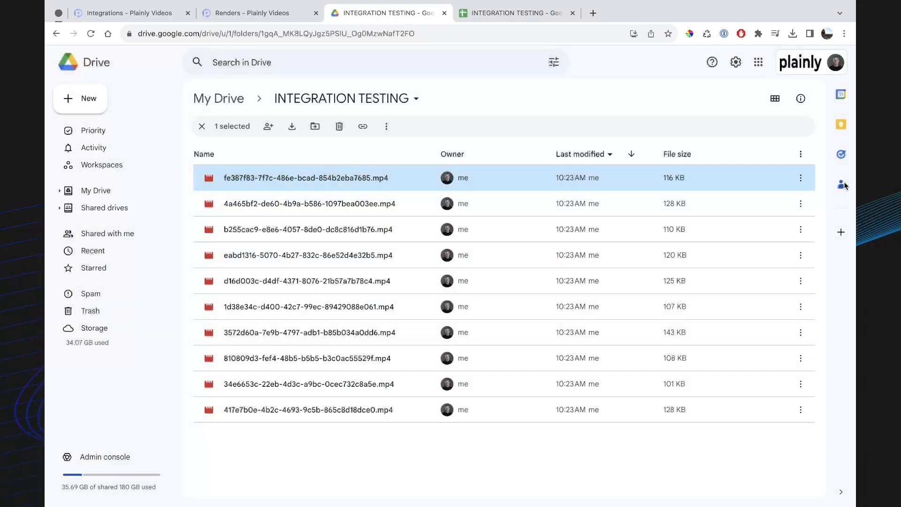
click(845, 180)
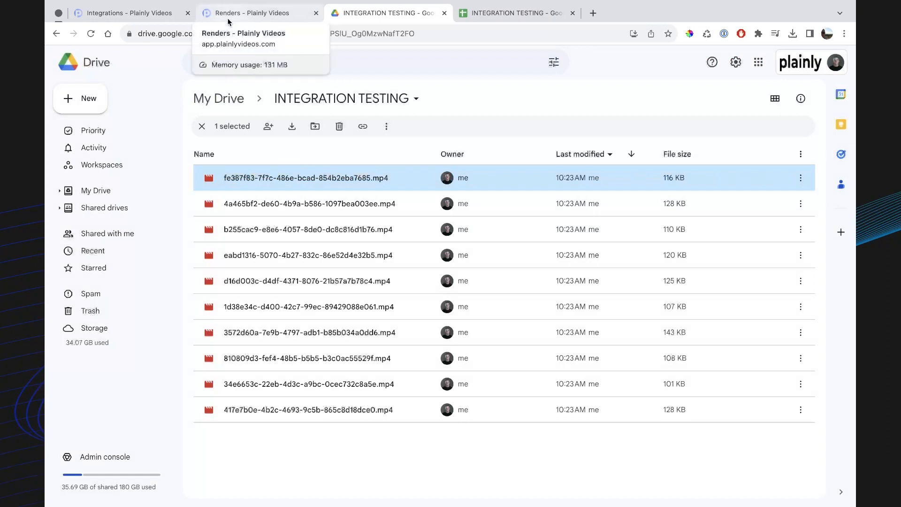
click(374, 144)
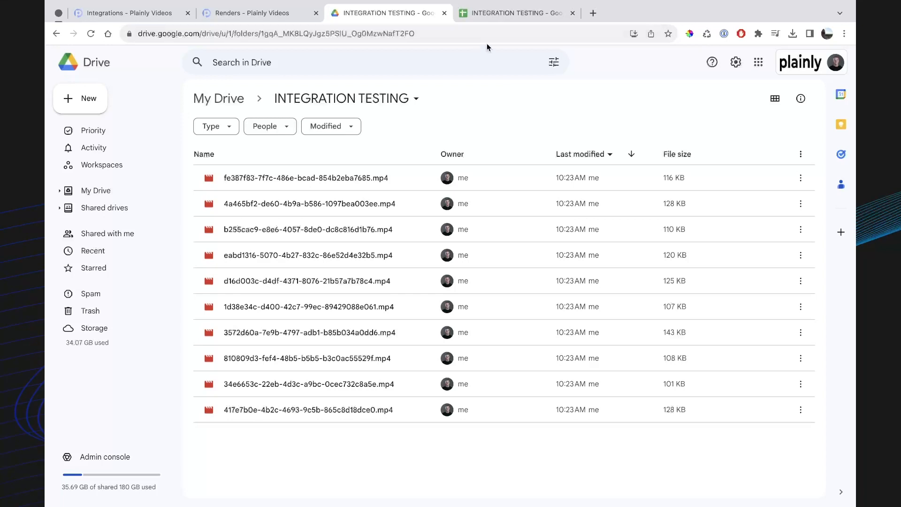
- Inspect the rows written to the INTEGRATION TESTING Google Sheet and view the video linked in row 9
click(489, 17)
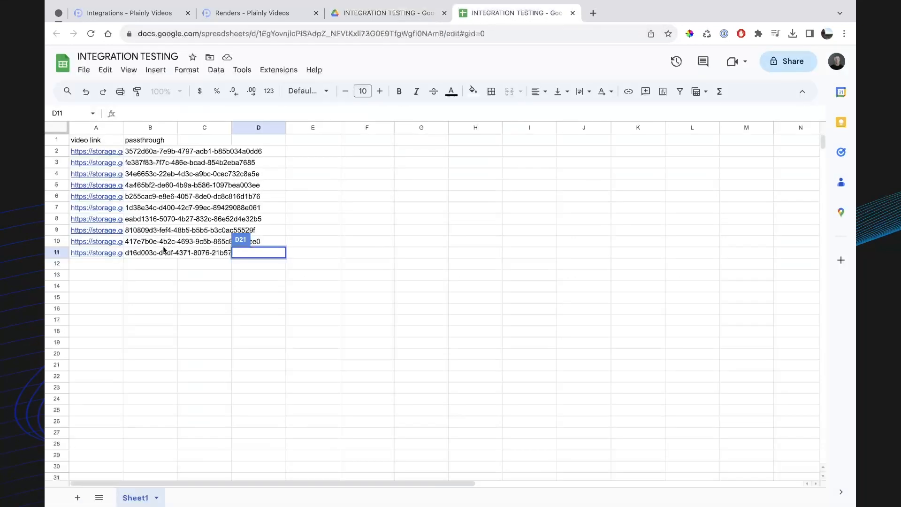
click(167, 288)
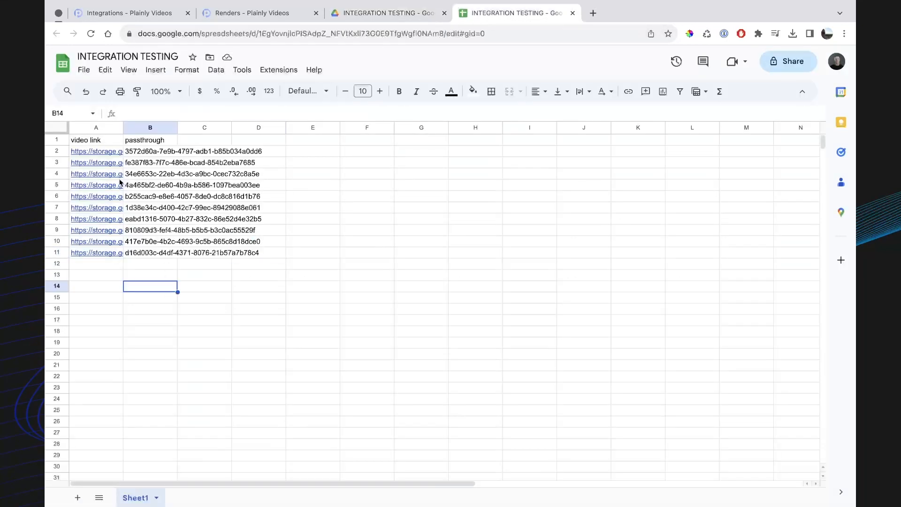
click(109, 152)
drag(148, 153, 101, 279)
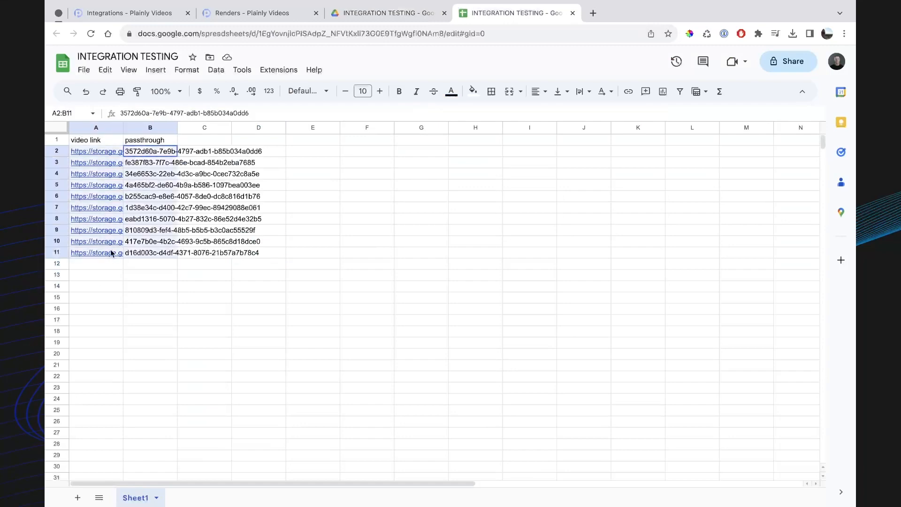
click(109, 231)
click(155, 247)
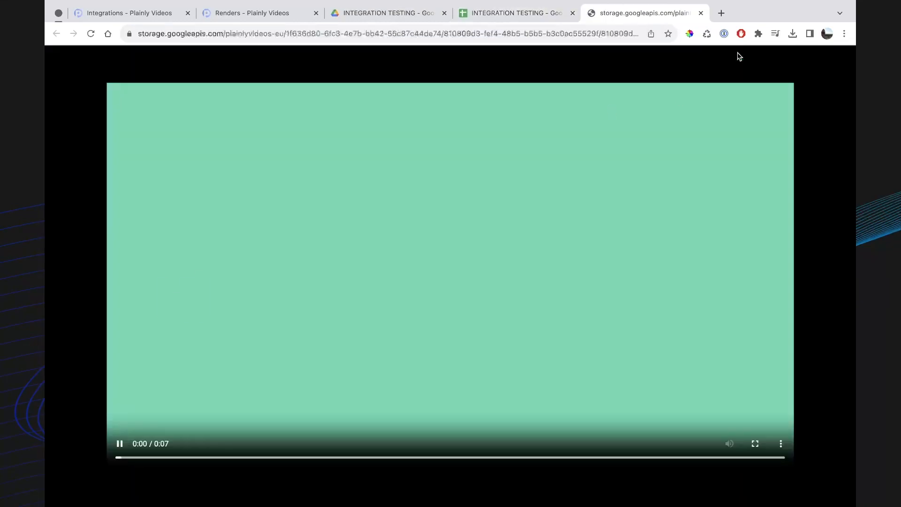
click(700, 13)
click(397, 187)
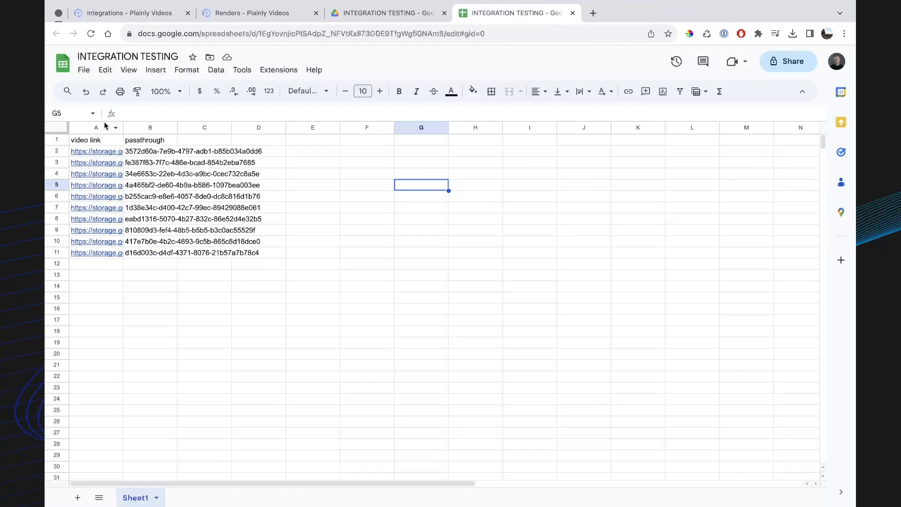
- Look at the spreadsheet's download options without exporting it
click(85, 70)
click(105, 70)
click(84, 70)
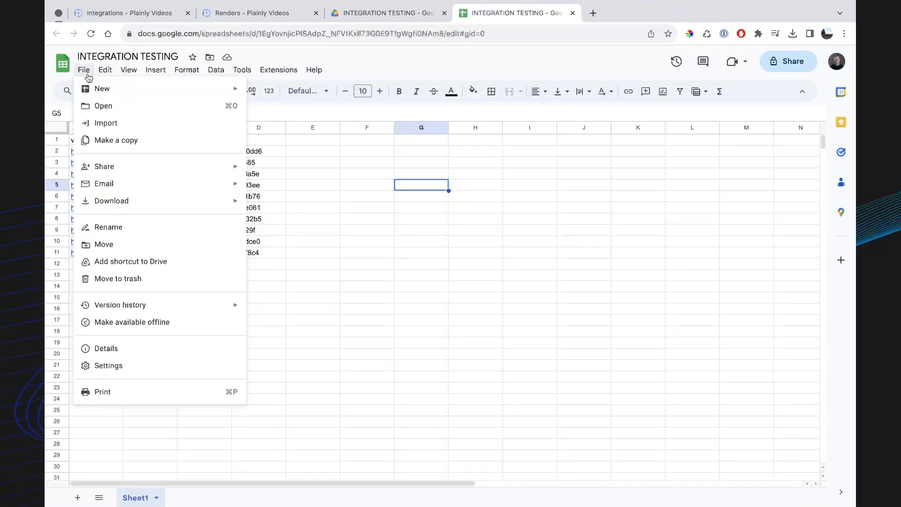
mouse_move(217, 200)
click(338, 334)
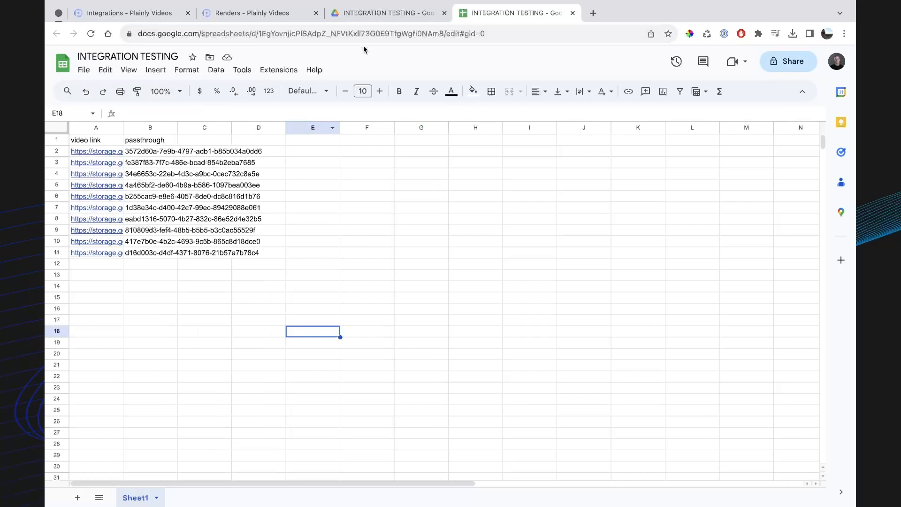
- Return to Plainly and review the active integrations of Template 1
click(382, 13)
click(275, 16)
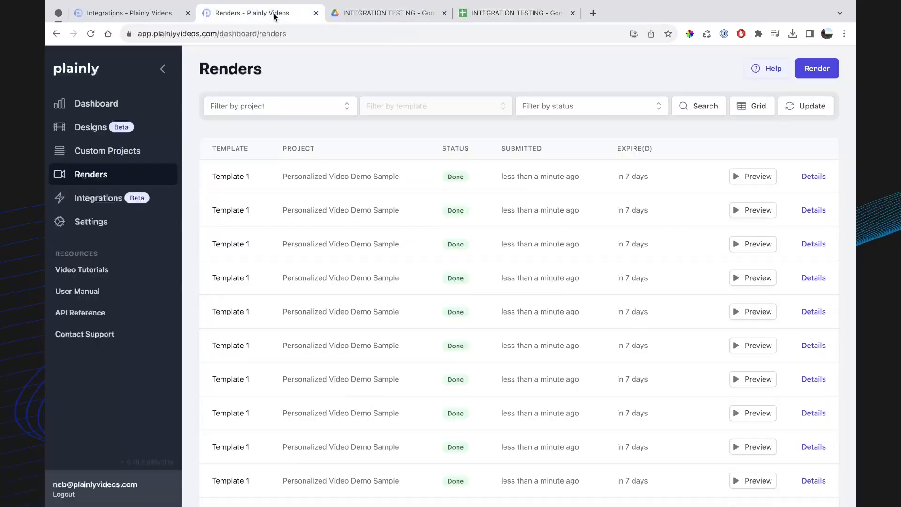
click(155, 13)
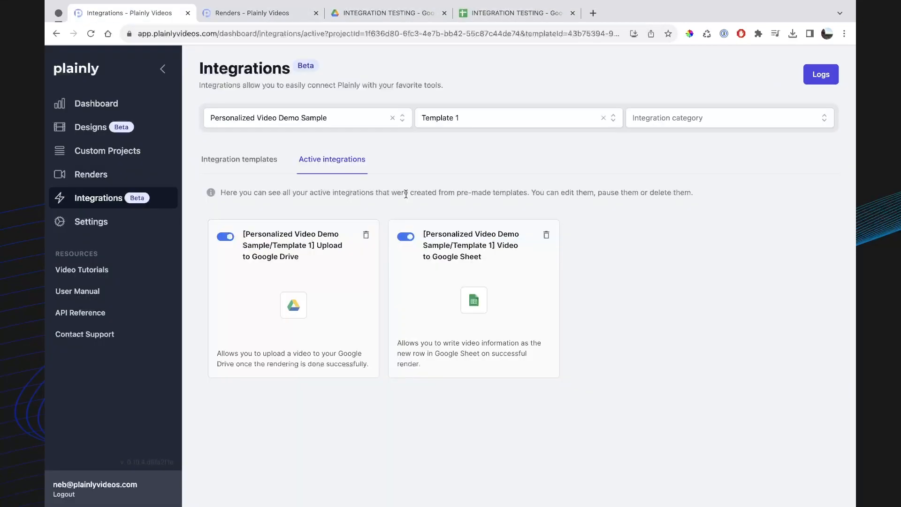